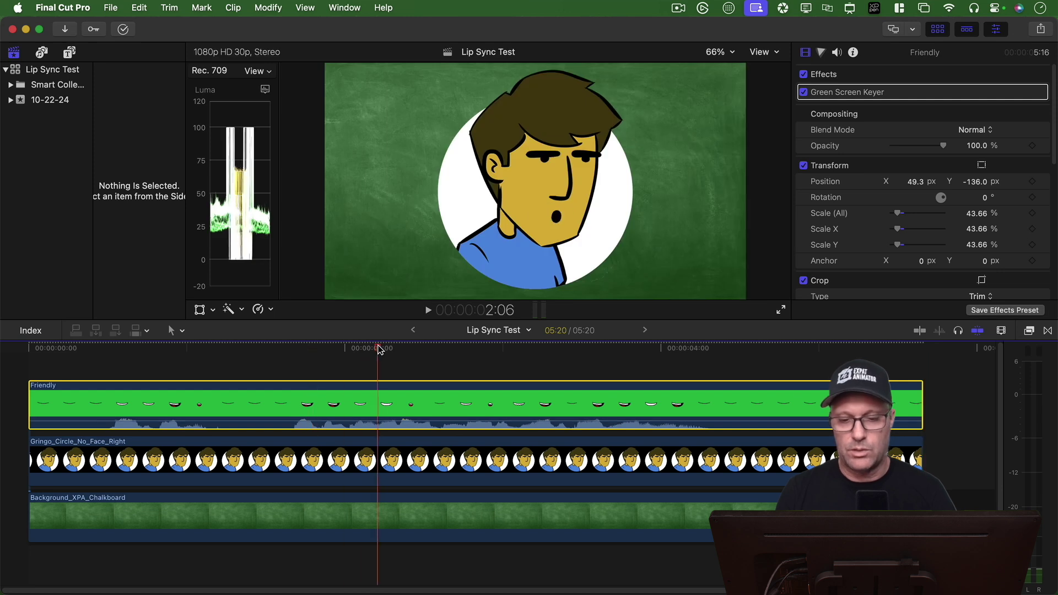
Move the Lip Sync Test playhead back to about 1:12 in Final Cut Pro
{"action": "left_click", "coordinate": [254, 353]}
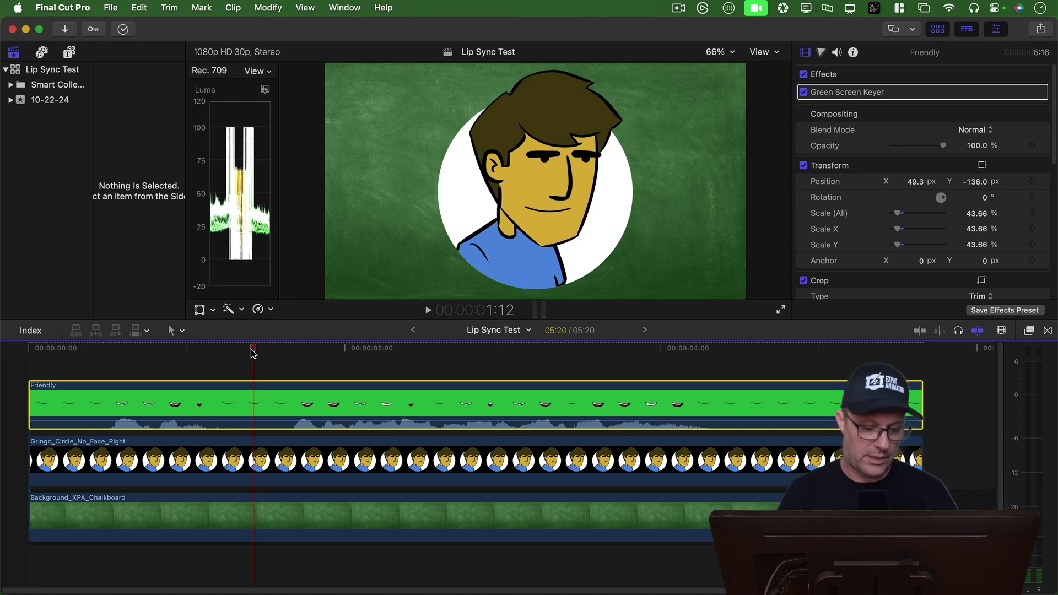
Switch to Adobe Express and scroll the Character grid down to the mouth characters
{"action": "key", "text": "super+Tab"}
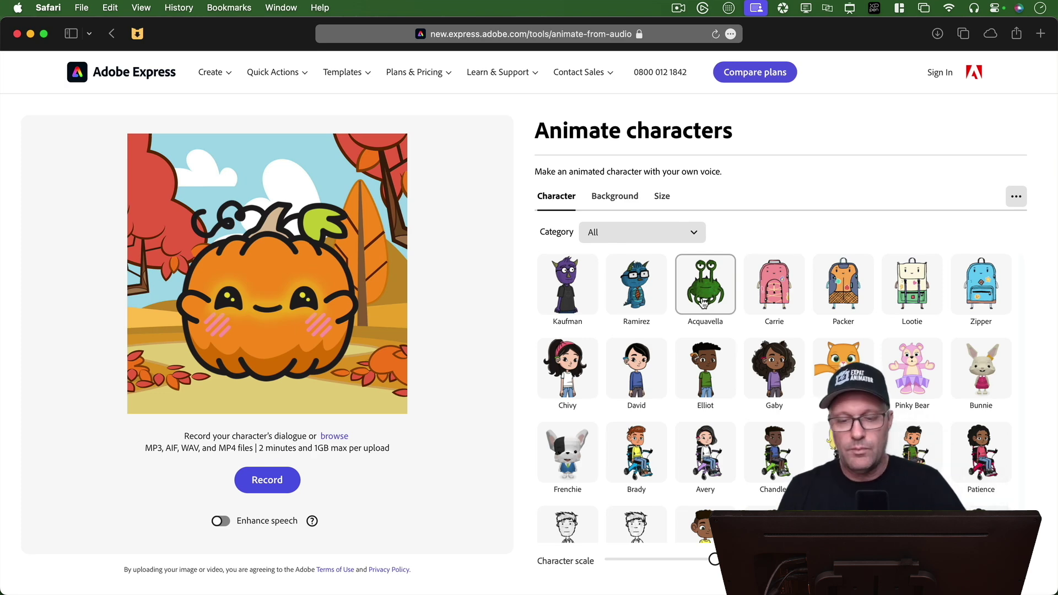
{"action": "scroll", "coordinate": [739, 386], "scroll_direction": "down", "scroll_amount": 15}
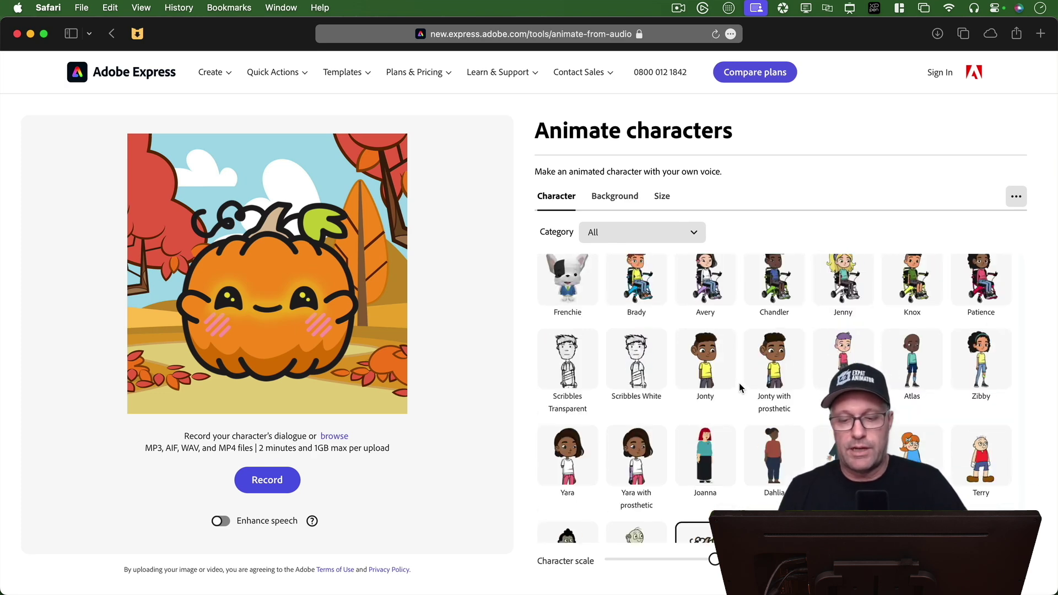
{"action": "scroll", "coordinate": [727, 381], "scroll_direction": "down", "scroll_amount": 3}
{"action": "scroll", "coordinate": [733, 380], "scroll_direction": "up", "scroll_amount": 7}
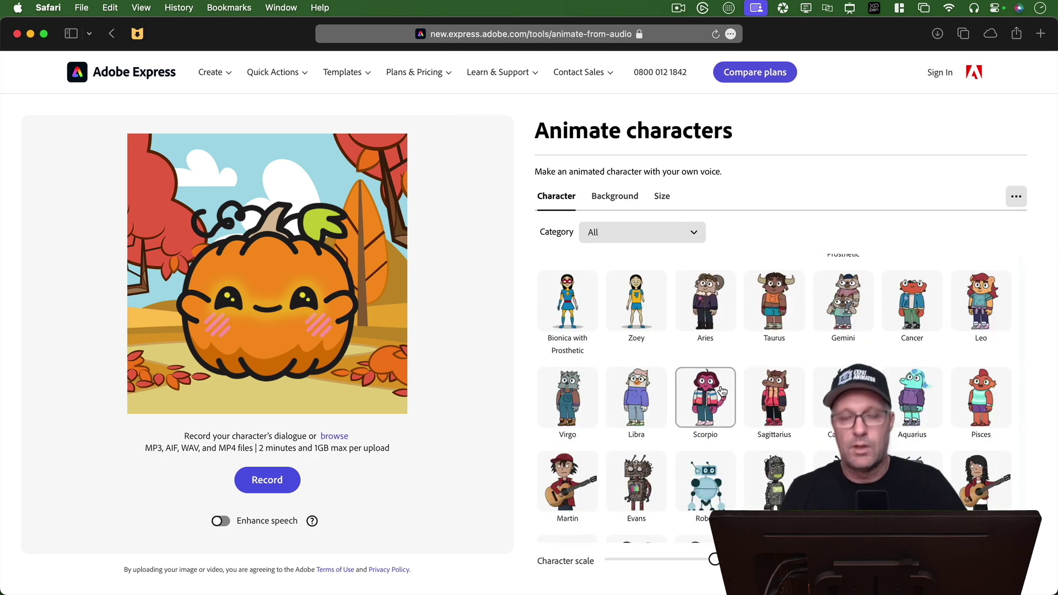
{"action": "scroll", "coordinate": [769, 424], "scroll_direction": "up", "scroll_amount": 8}
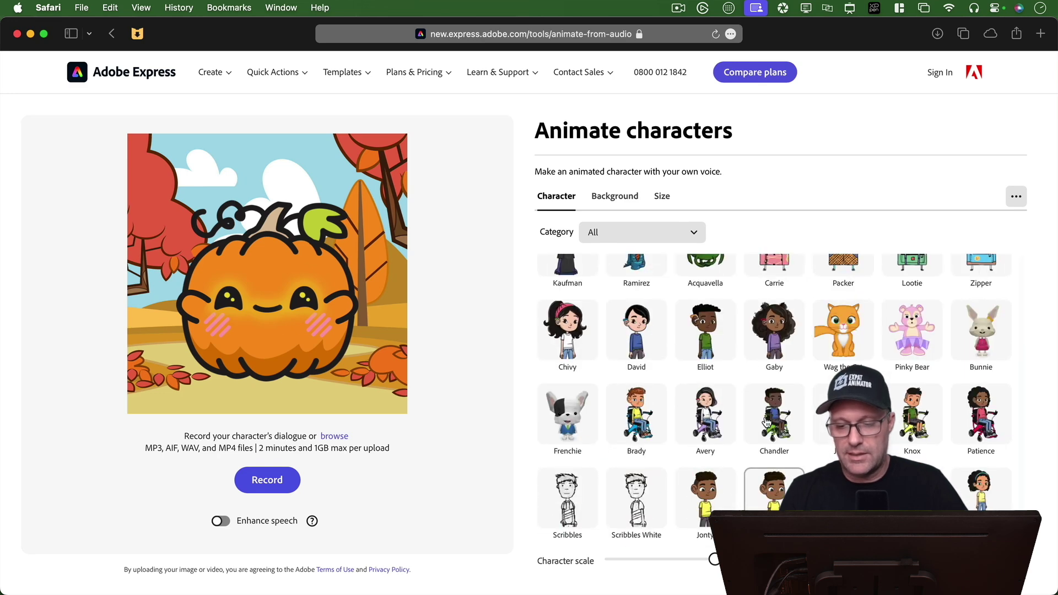
{"action": "scroll", "coordinate": [762, 414], "scroll_direction": "down", "scroll_amount": 15}
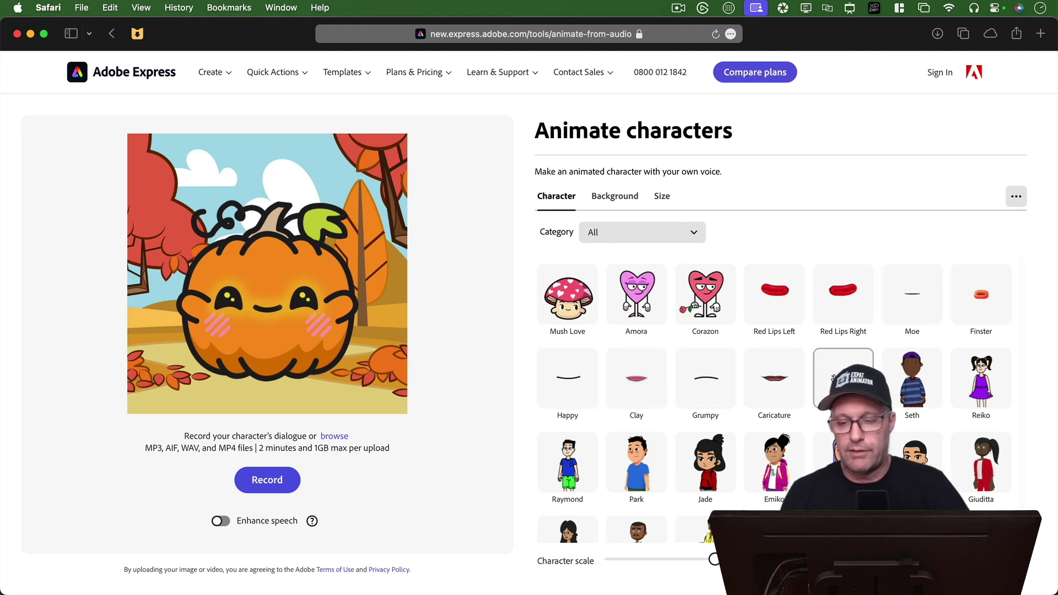
{"action": "left_click", "coordinate": [772, 302]}
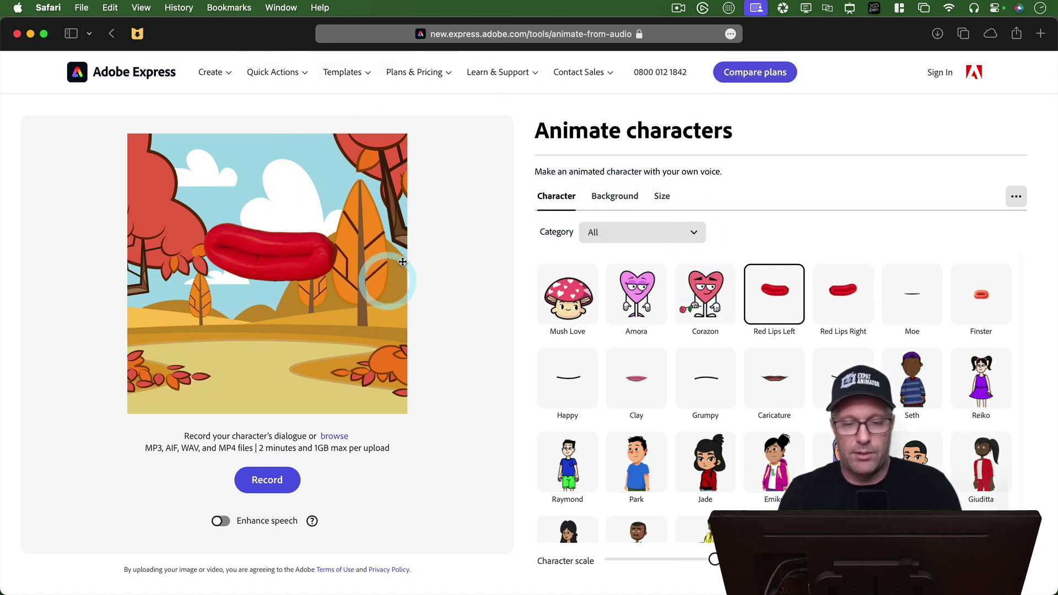
Change the character's background from transparent to a custom colour and focus its Hex field
{"action": "left_click", "coordinate": [616, 197]}
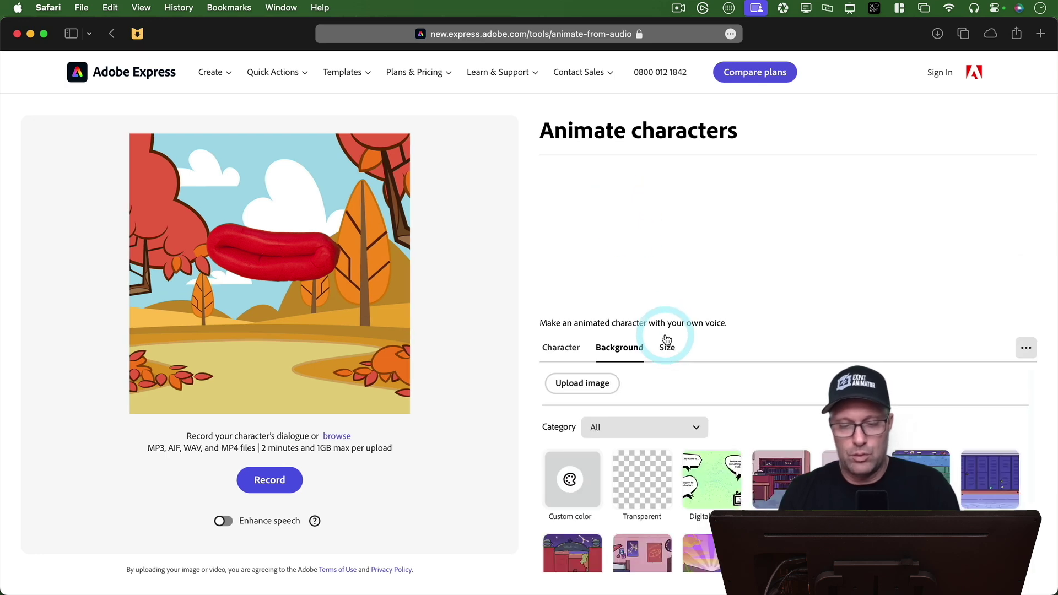
{"action": "left_click", "coordinate": [640, 488]}
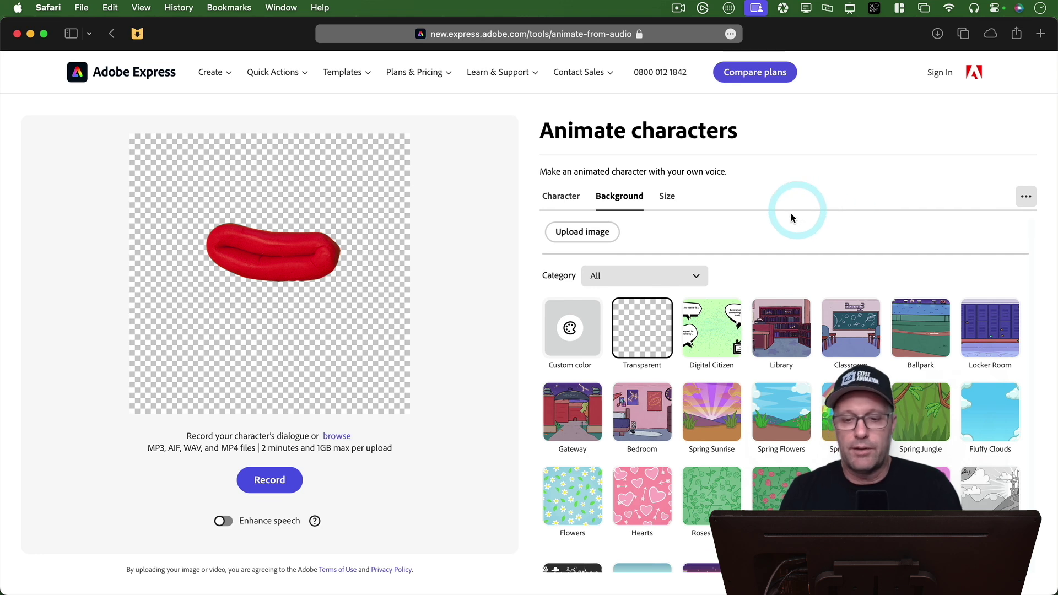
{"action": "left_click", "coordinate": [570, 329]}
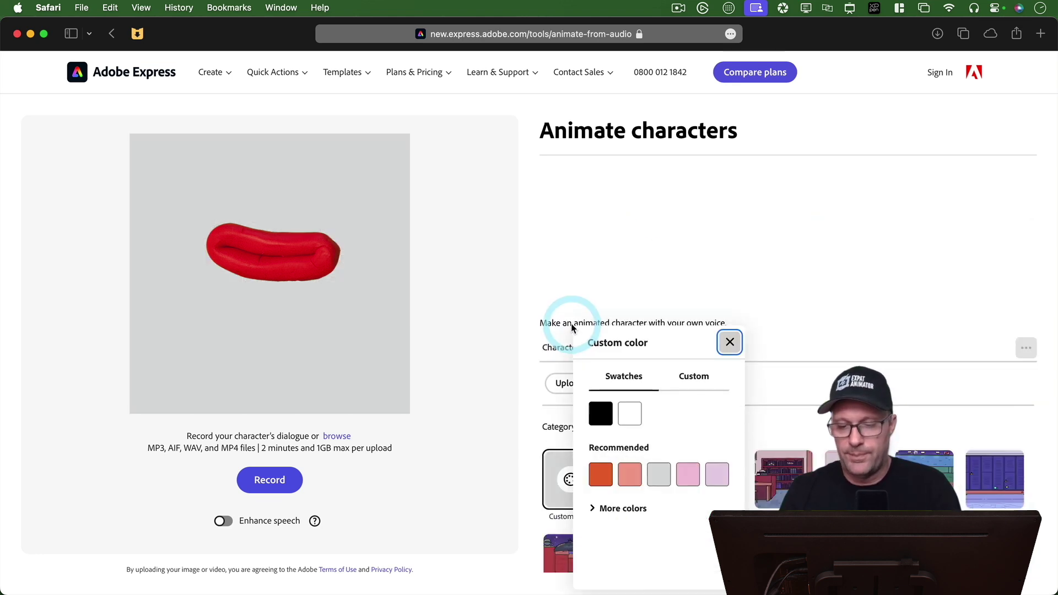
{"action": "left_click", "coordinate": [693, 380]}
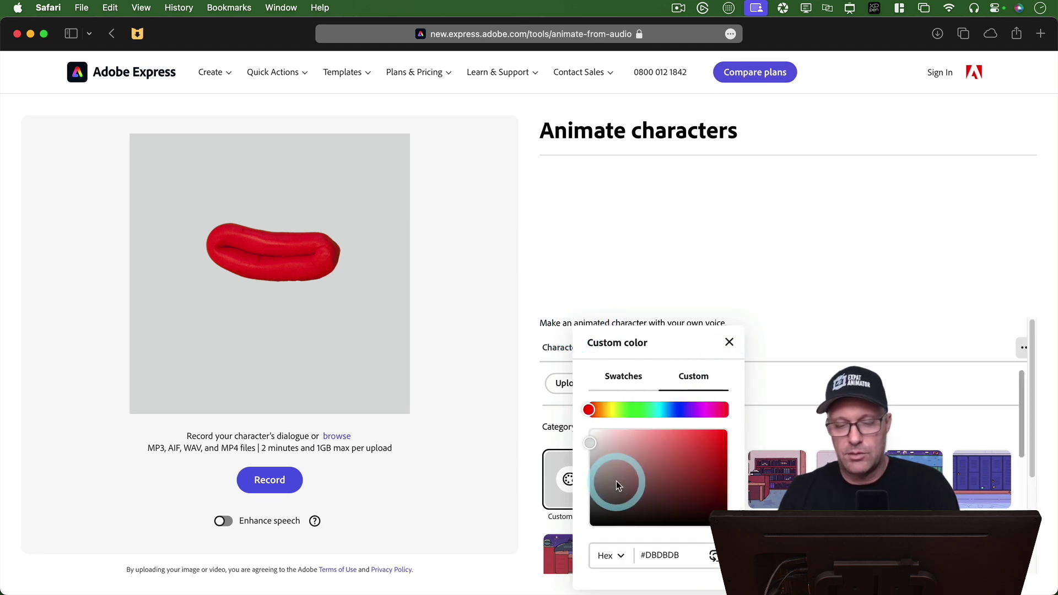
{"action": "left_click", "coordinate": [650, 547]}
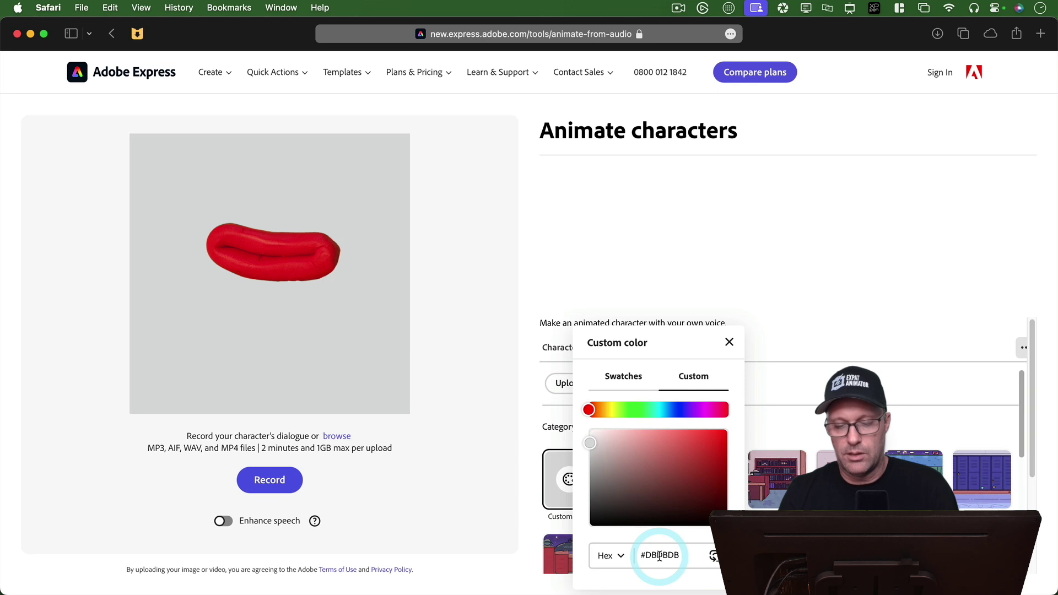
Copy the green-screen hex code 00B13F from the TextEdit note and return to the colour editor
{"action": "key", "text": "super+Tab"}
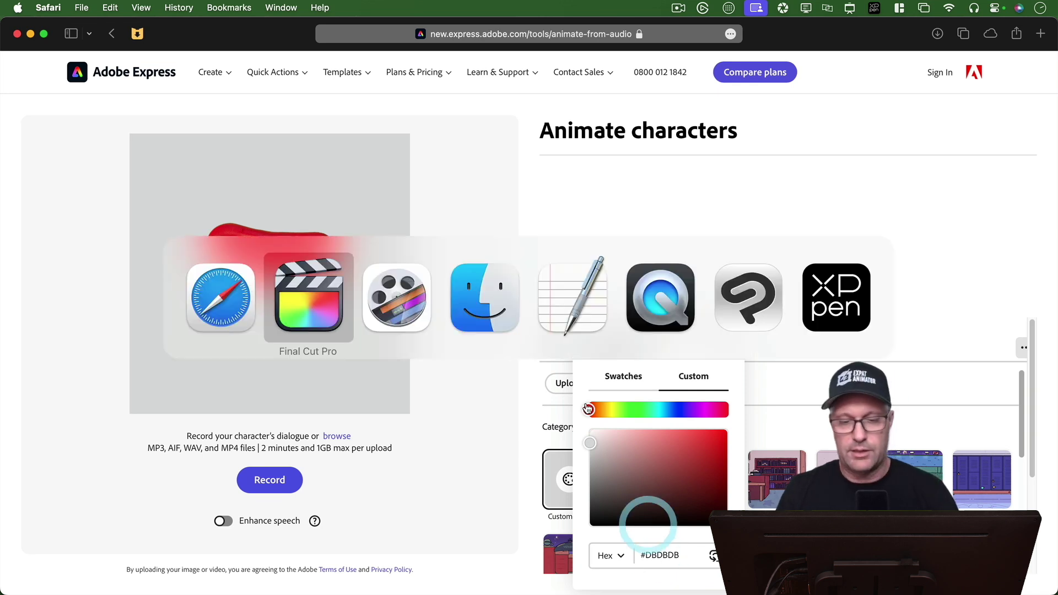
{"action": "left_click", "coordinate": [581, 329]}
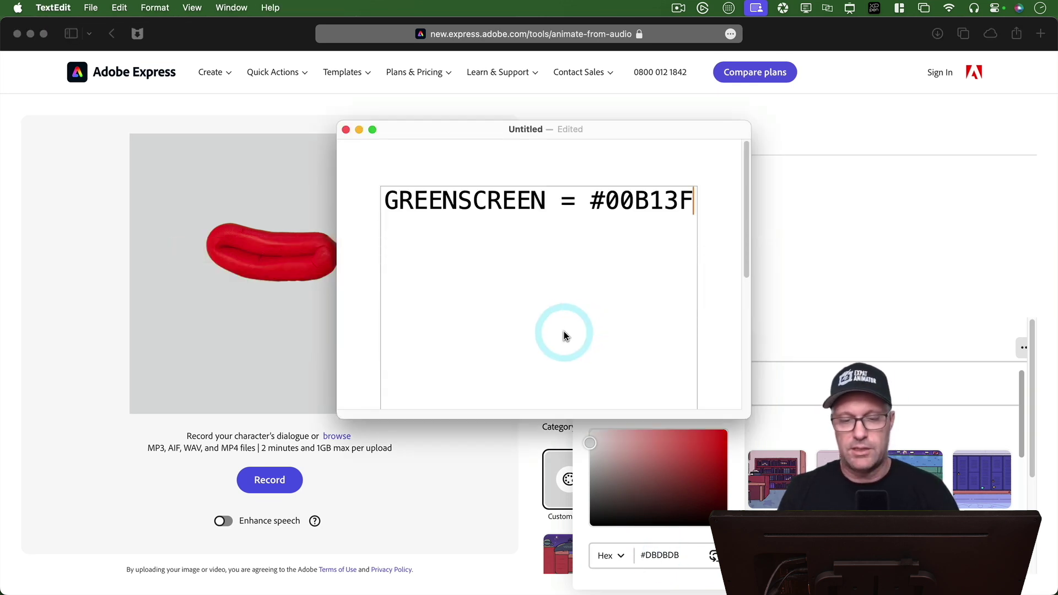
{"action": "double_click", "coordinate": [642, 206]}
{"action": "key", "text": "super+c"}
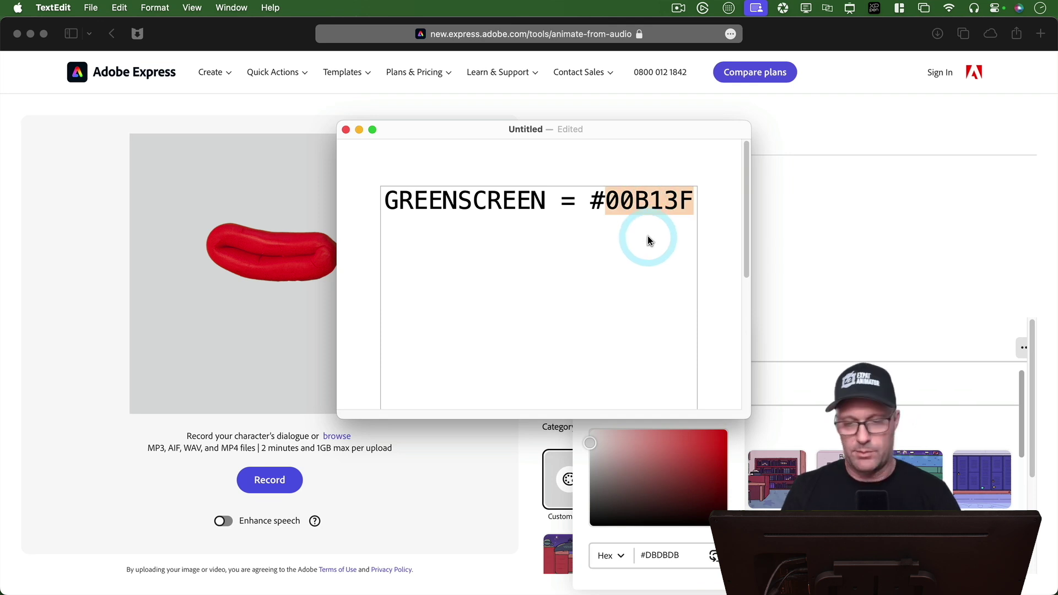
{"action": "left_click", "coordinate": [811, 390]}
Paste 00B13F into the Hex field to apply the green background, then close the editor
{"action": "left_click", "coordinate": [661, 555]}
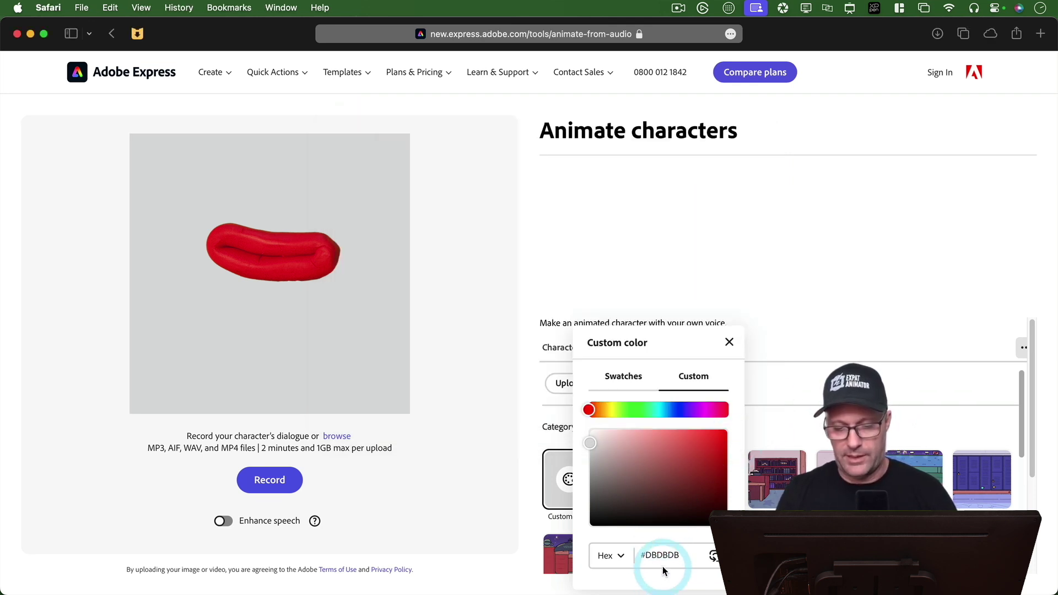
{"action": "key", "text": "super+v"}
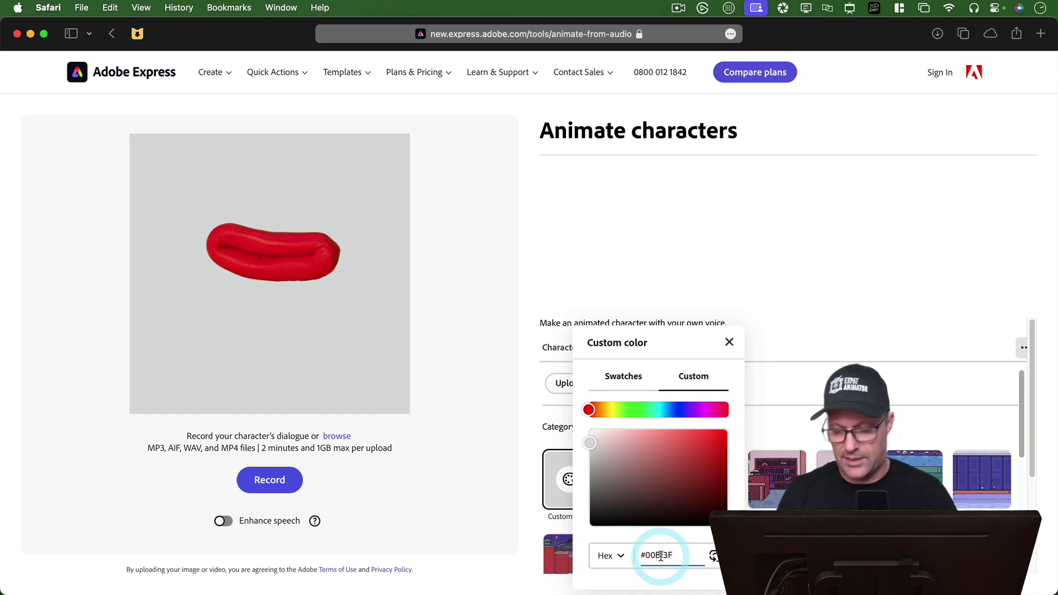
{"action": "key", "text": "Return"}
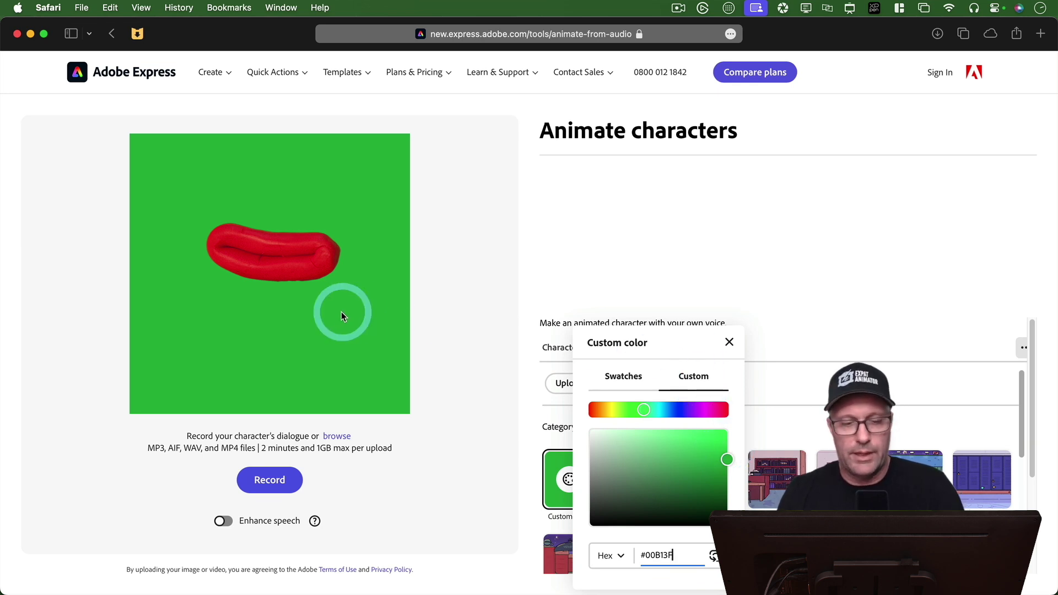
{"action": "left_click", "coordinate": [729, 343]}
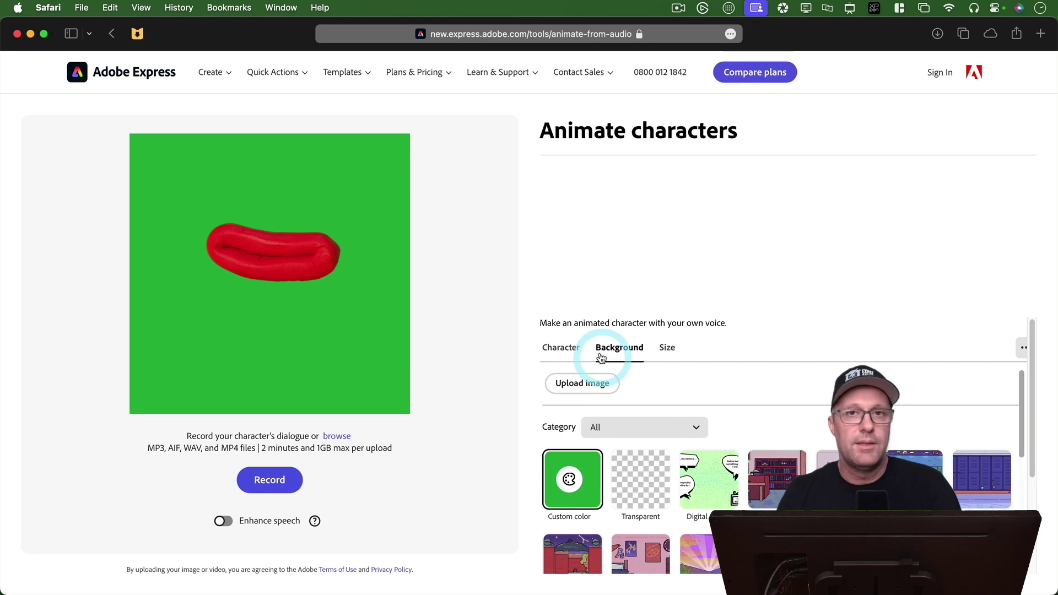
Try the Moe, Happy and Friendly mouth characters, ending on the Friendly smile
{"action": "left_click", "coordinate": [568, 353]}
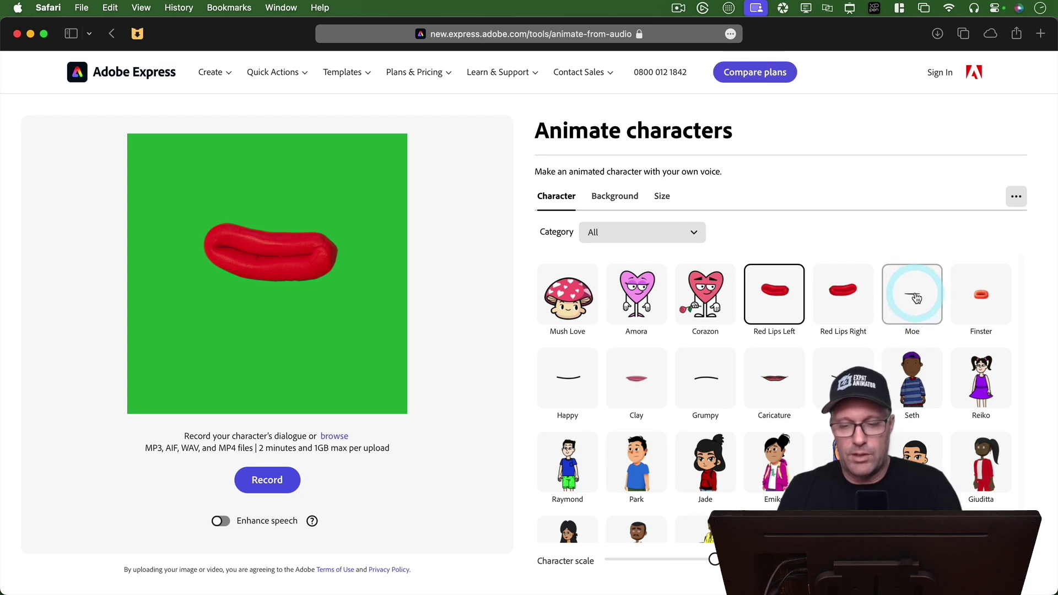
{"action": "left_click", "coordinate": [571, 379]}
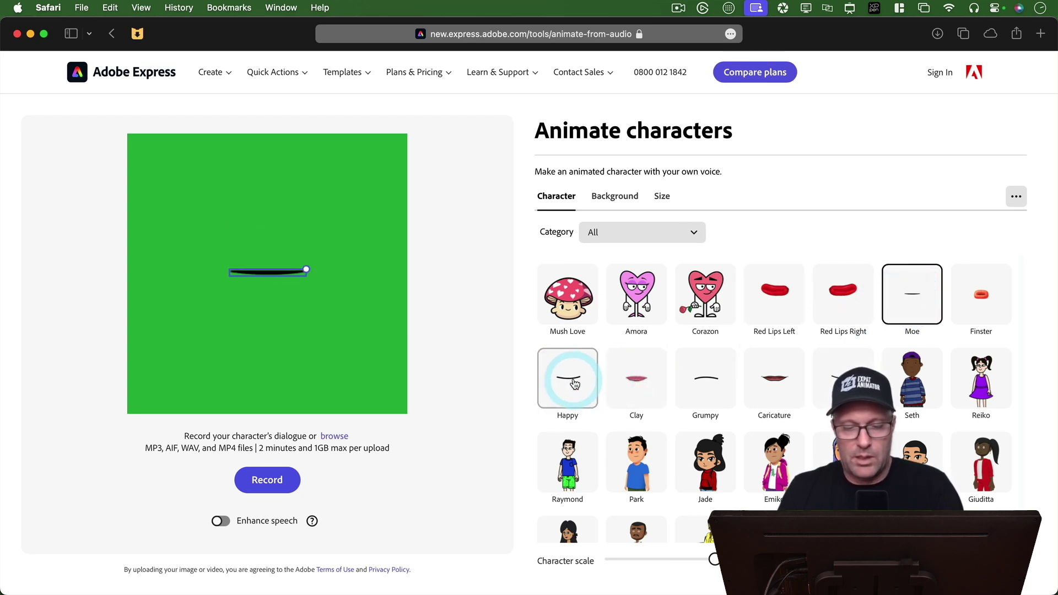
{"action": "left_click", "coordinate": [840, 388]}
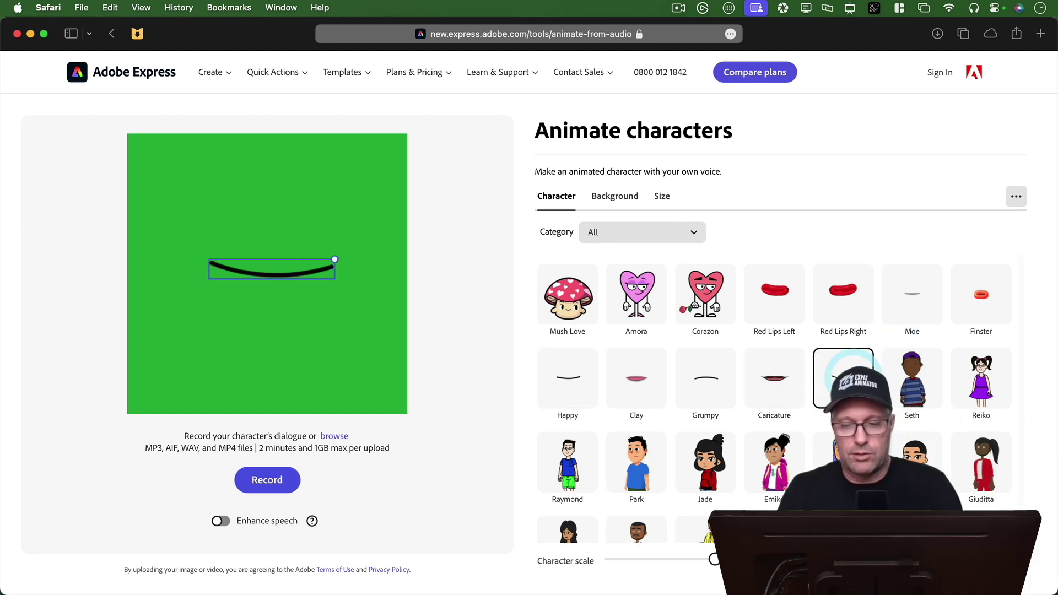
{"action": "left_click", "coordinate": [555, 376]}
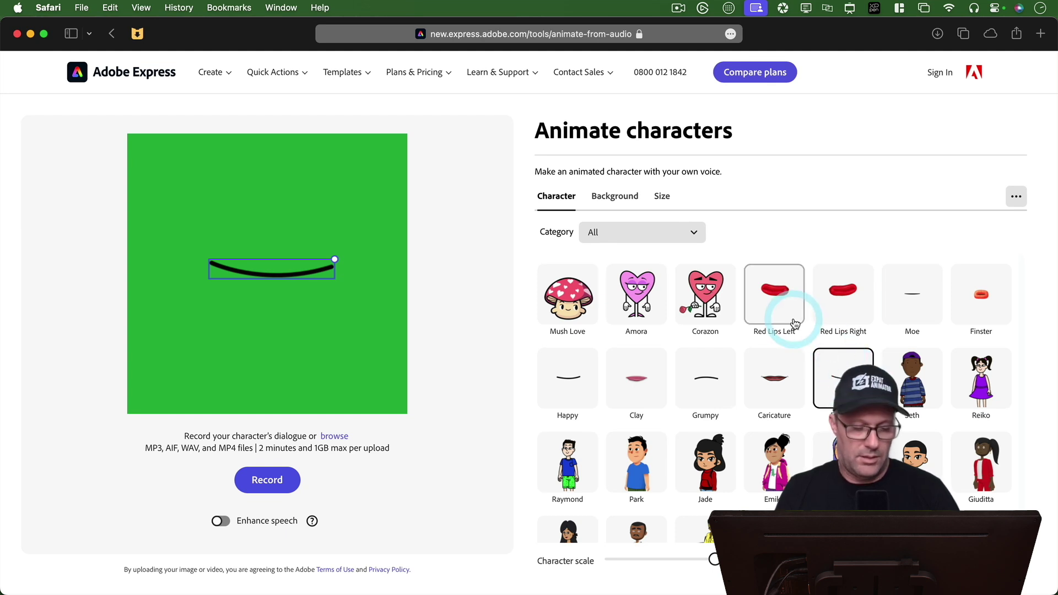
{"action": "key", "text": "super+Tab"}
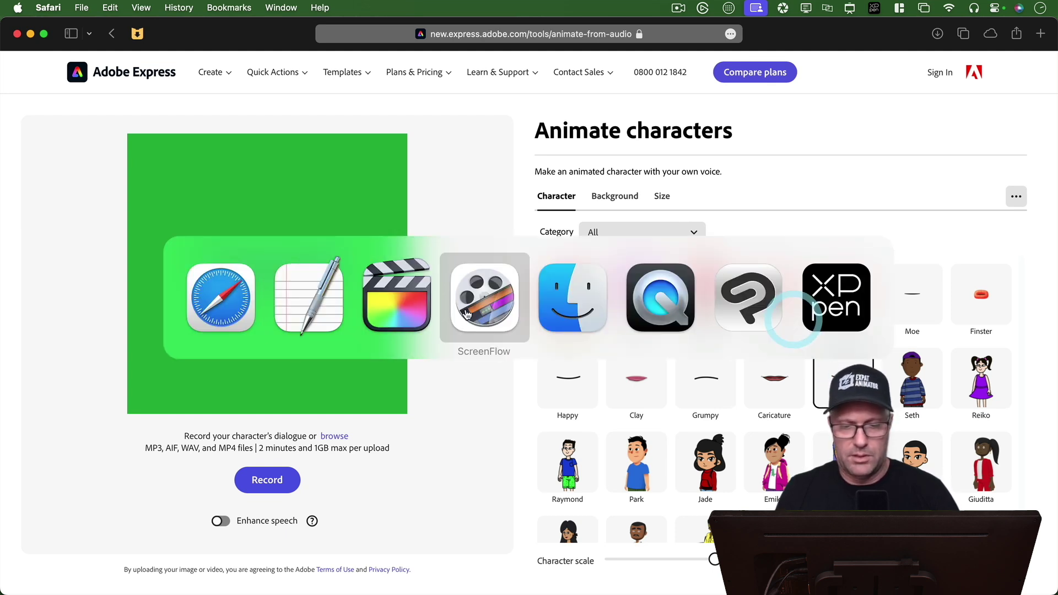
Hide the browser and play the Moe and Happy mouth clips in QuickTime Player
{"action": "left_click", "coordinate": [656, 313]}
{"action": "key", "text": "super+alt+h"}
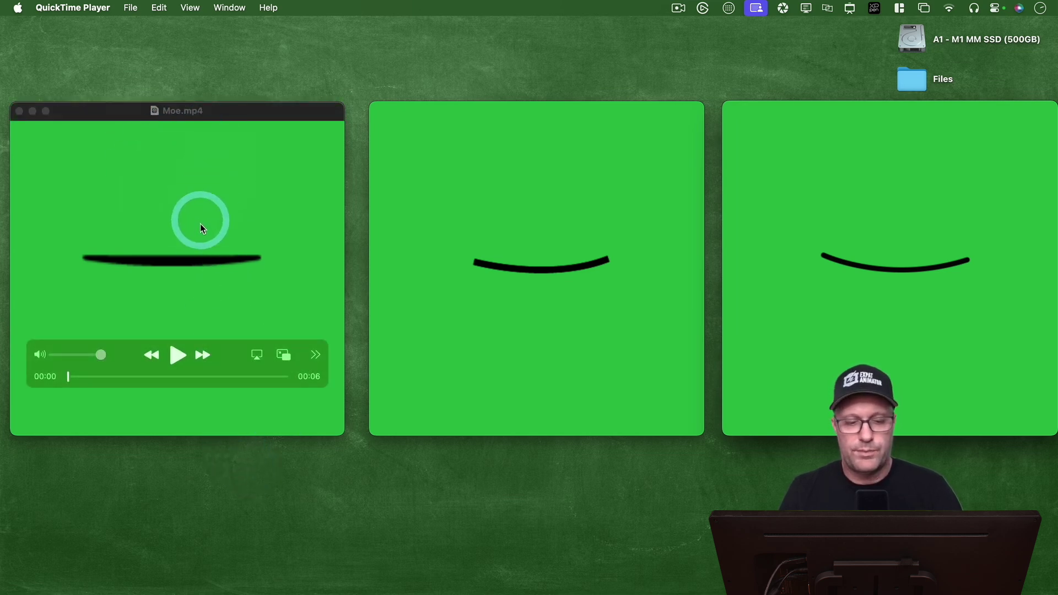
{"action": "left_click", "coordinate": [177, 355]}
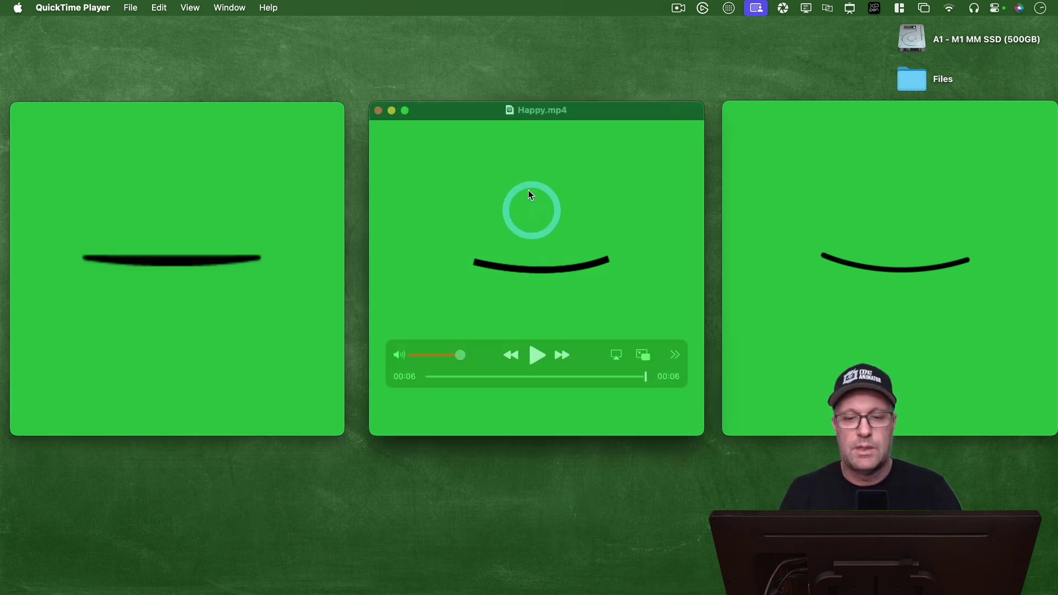
{"action": "left_click", "coordinate": [536, 355]}
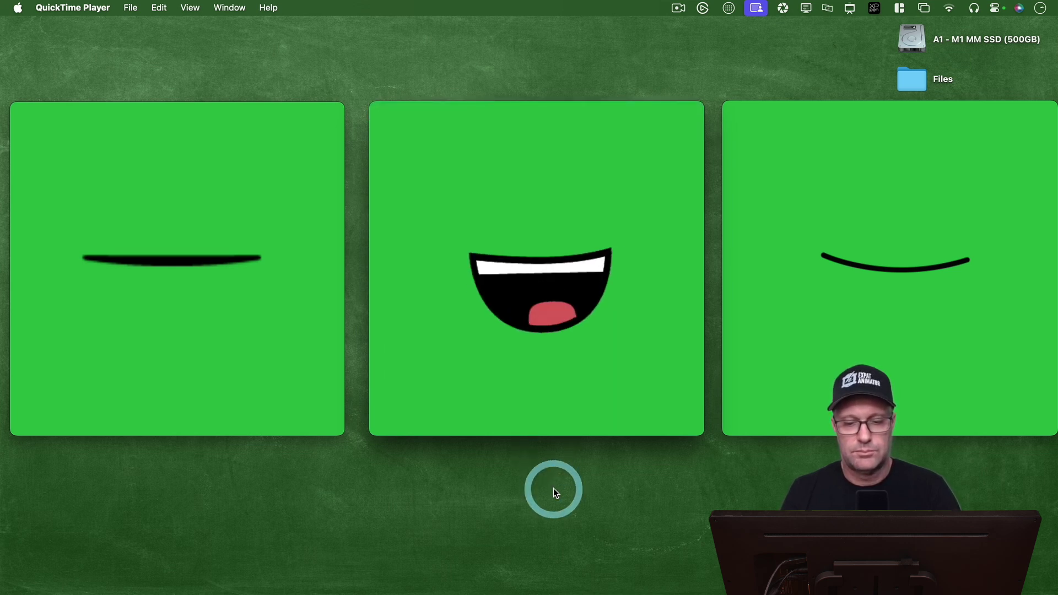
Play Friendly.mp4 and scrub it to its wide grin around 00:04
{"action": "mouse_move", "coordinate": [851, 295]}
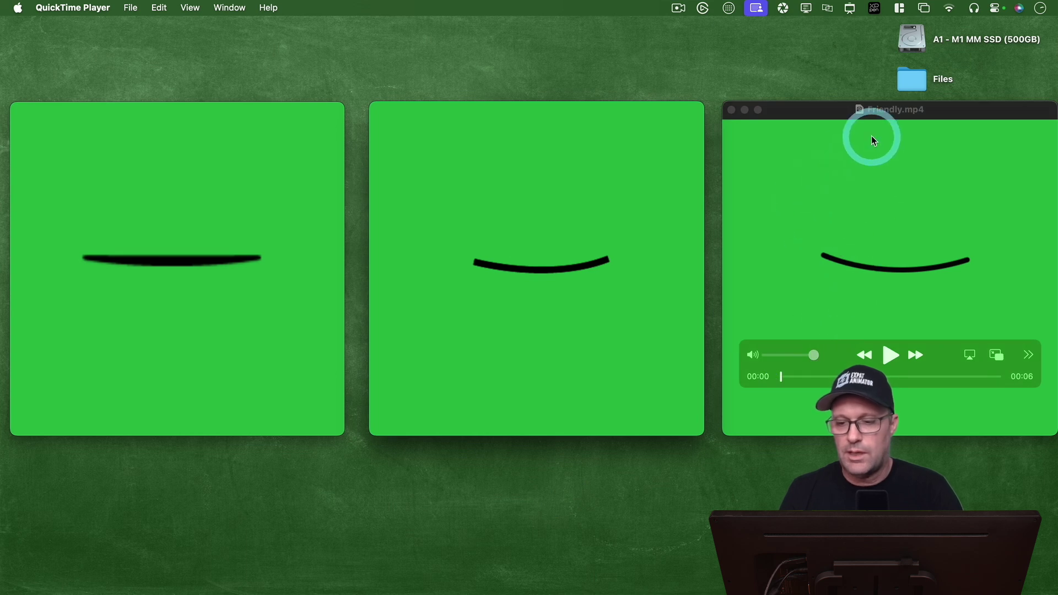
{"action": "left_click", "coordinate": [896, 111]}
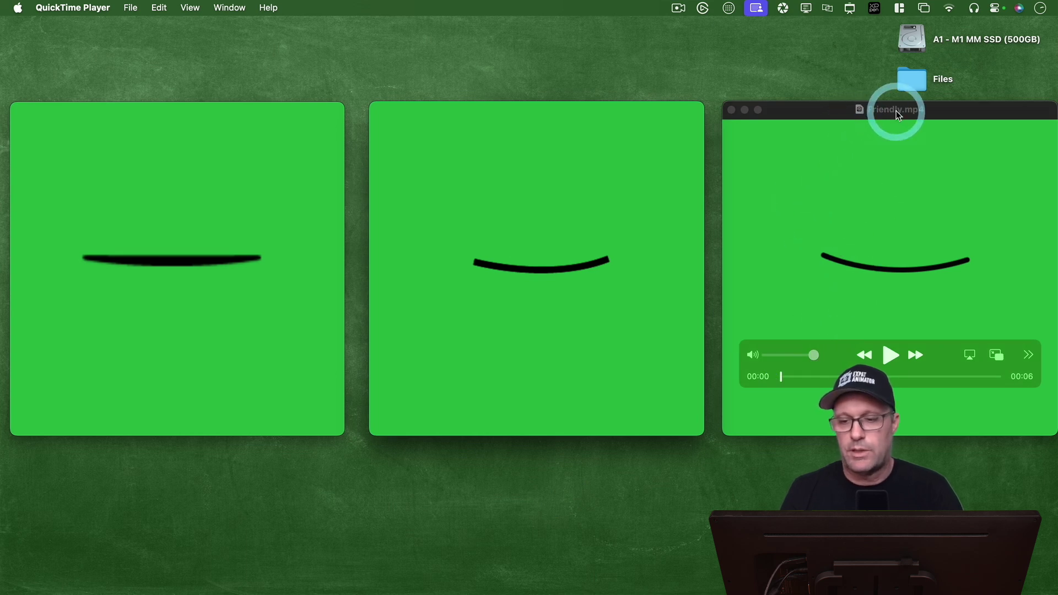
{"action": "left_click", "coordinate": [901, 357]}
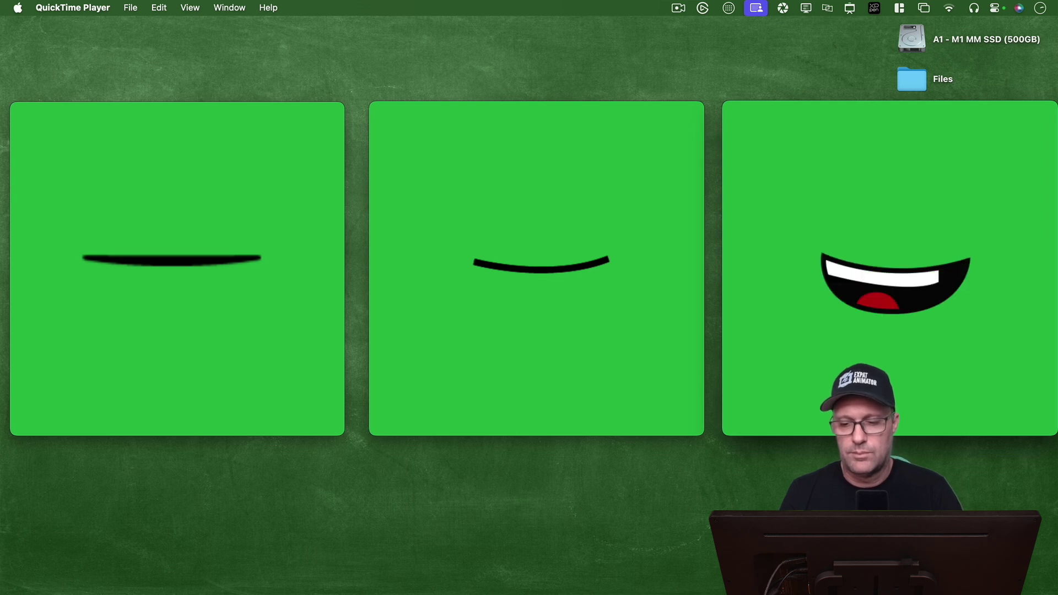
{"action": "left_click", "coordinate": [875, 361]}
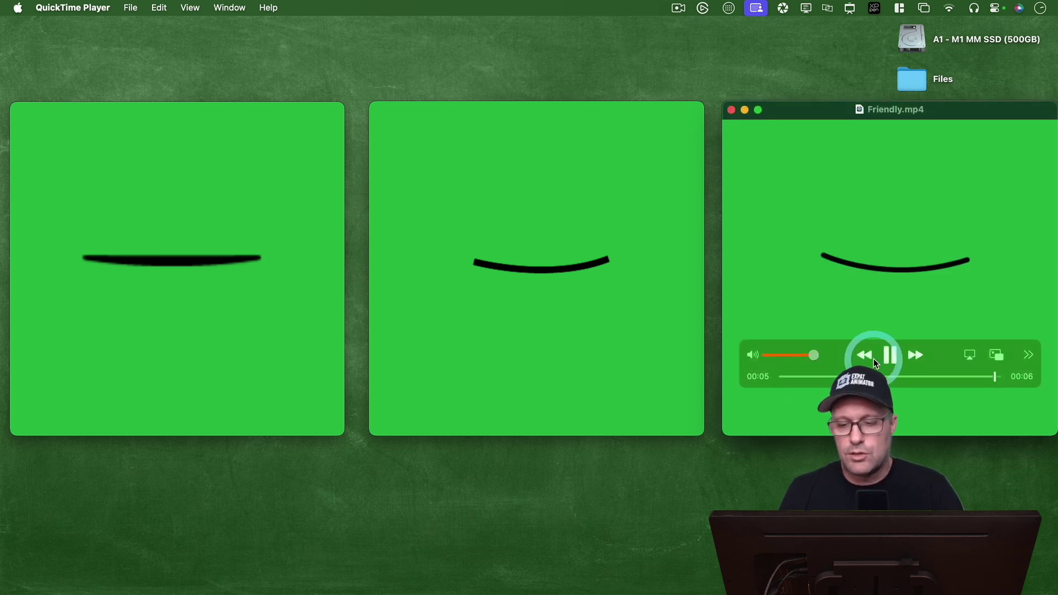
{"action": "mouse_move", "coordinate": [925, 380]}
{"action": "left_mouse_down"}
{"action": "mouse_move", "coordinate": [891, 379]}
{"action": "mouse_move", "coordinate": [926, 379]}
{"action": "left_mouse_up"}
{"action": "left_click", "coordinate": [881, 174]}
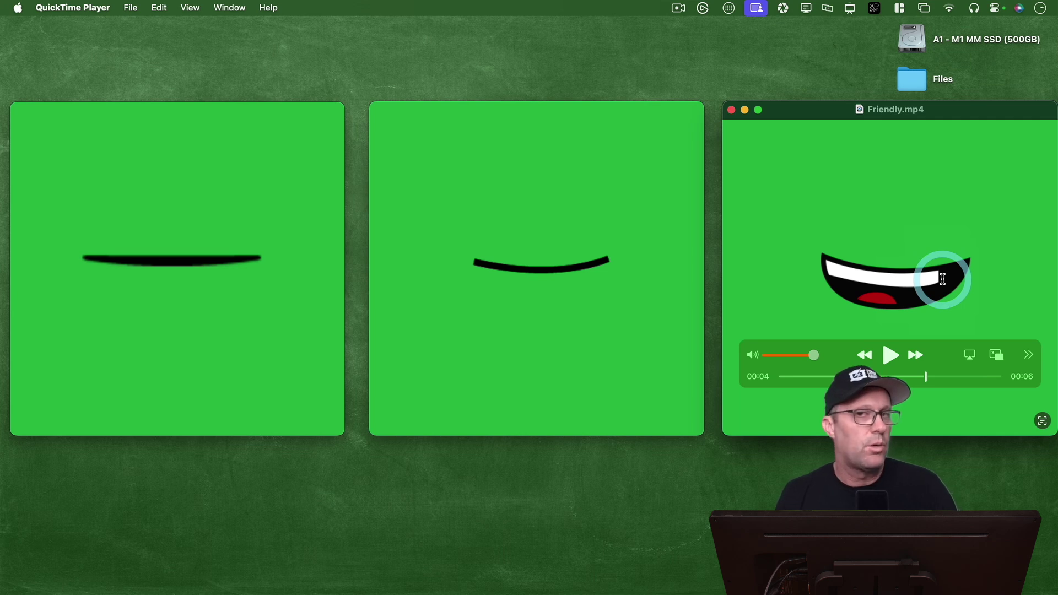
Scrub Happy.mp4 back to about 00:03 and Moe.mp4 to about 00:04, then return to Adobe Express
{"action": "left_click", "coordinate": [554, 364]}
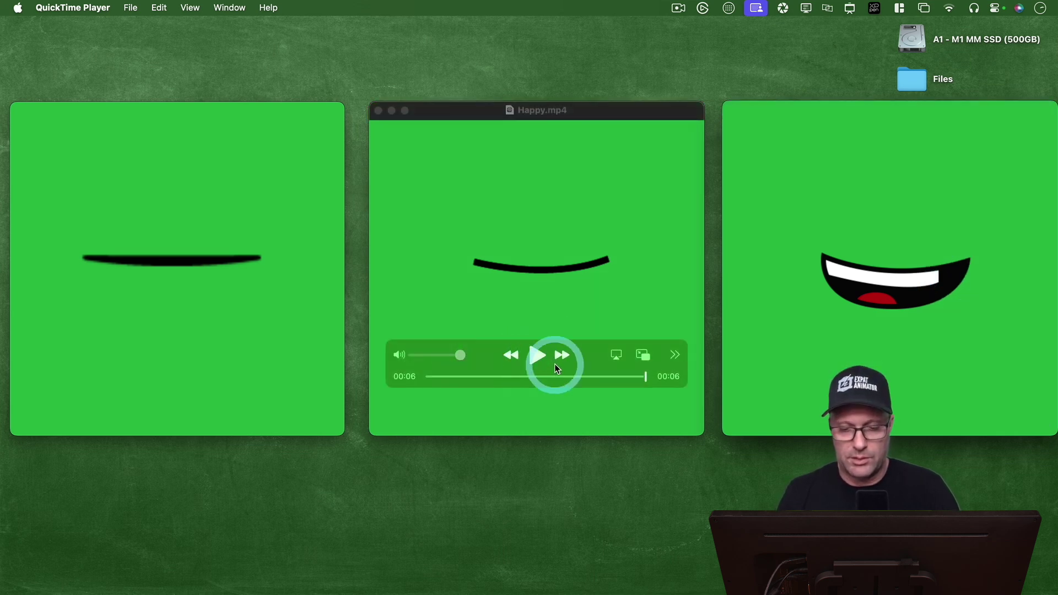
{"action": "left_click_drag", "start_coordinate": [567, 379], "coordinate": [584, 378]}
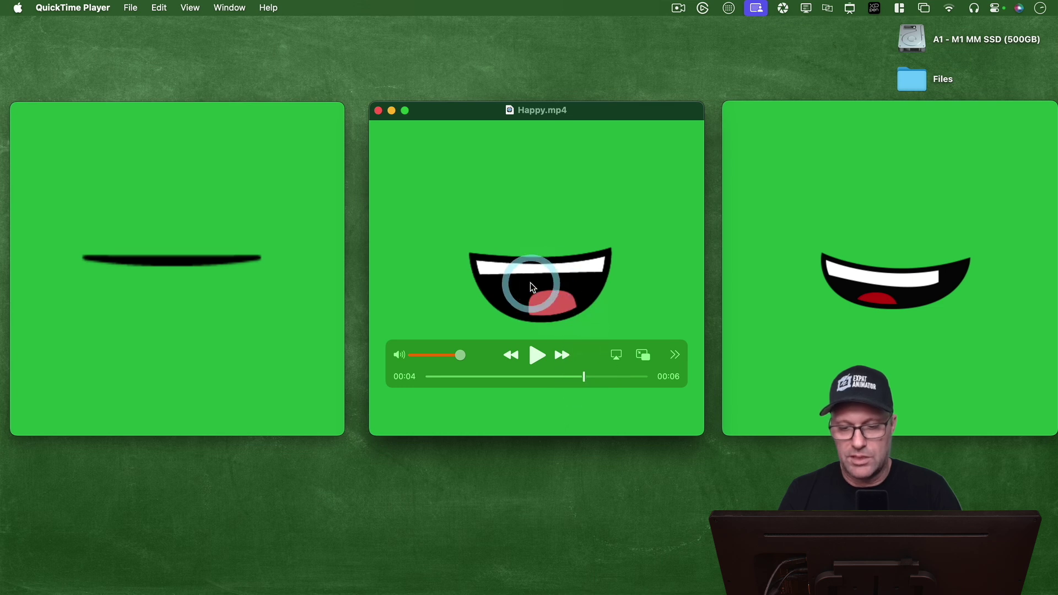
{"action": "left_click", "coordinate": [245, 378]}
{"action": "left_click", "coordinate": [226, 378]}
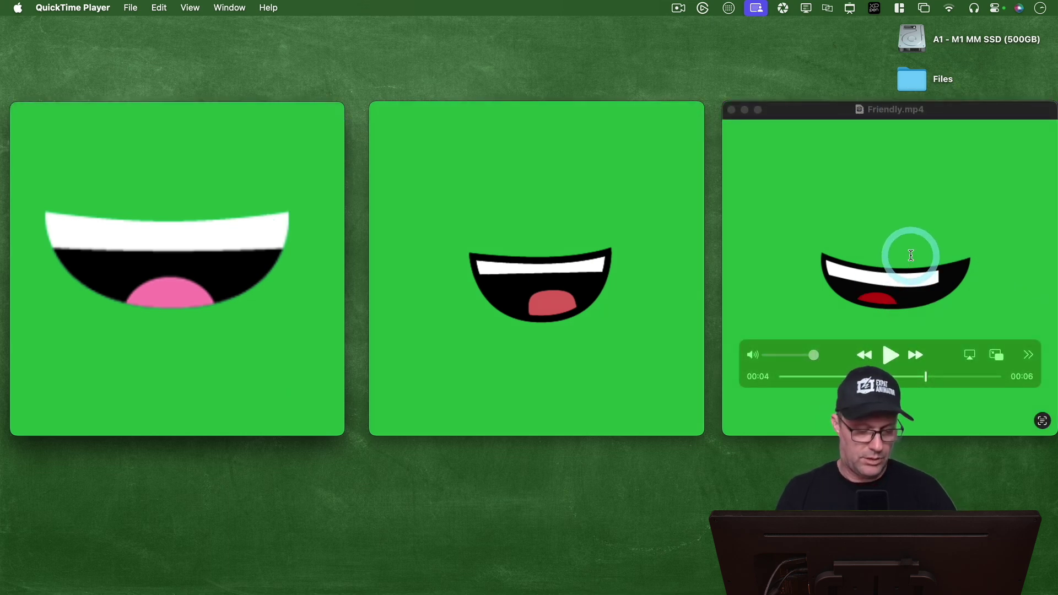
{"action": "key", "text": "super+Tab"}
{"action": "key", "text": "super+Tab"}
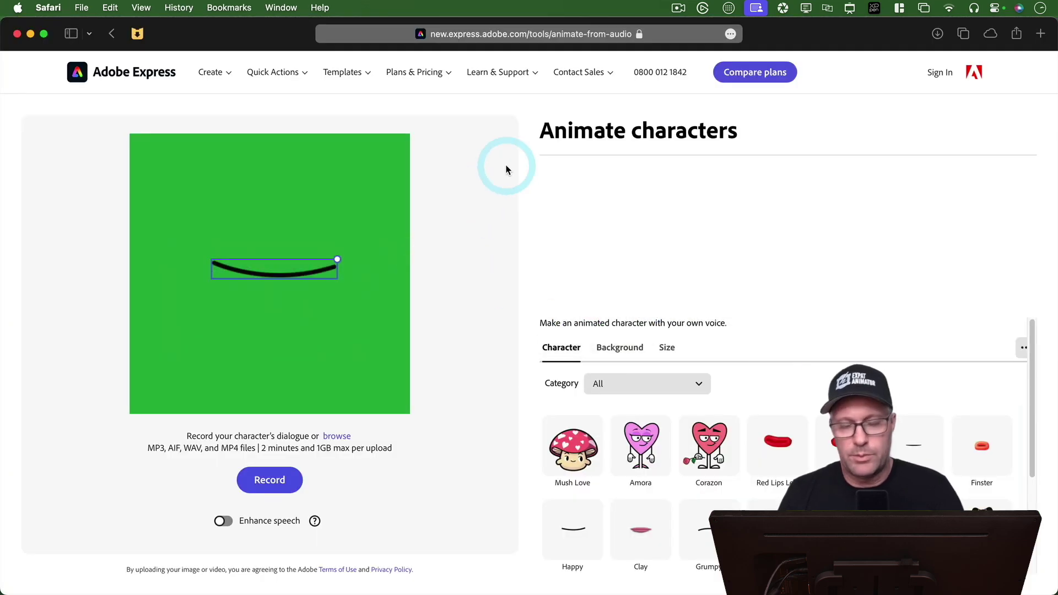
Enlarge the smile mouth and centre it in the green preview
{"action": "left_click", "coordinate": [855, 543]}
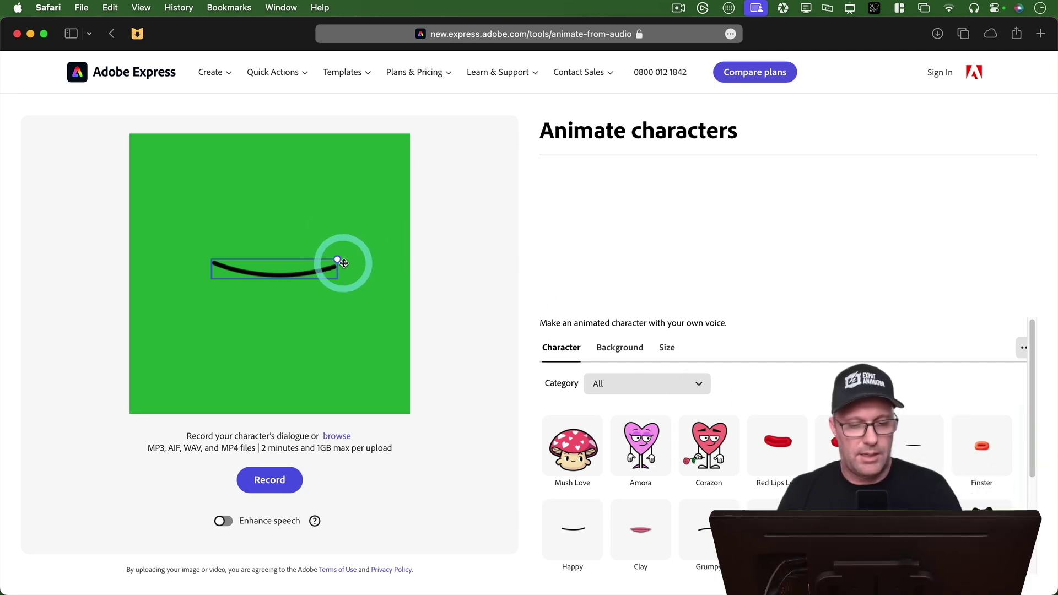
{"action": "left_click_drag", "start_coordinate": [336, 260], "coordinate": [286, 264]}
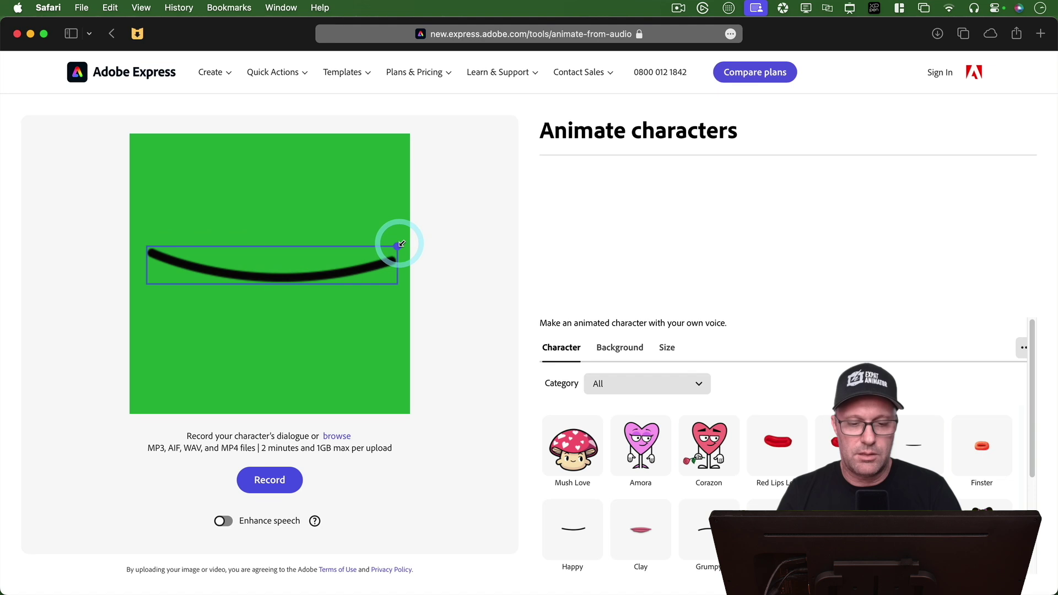
{"action": "left_click_drag", "start_coordinate": [395, 243], "coordinate": [365, 262]}
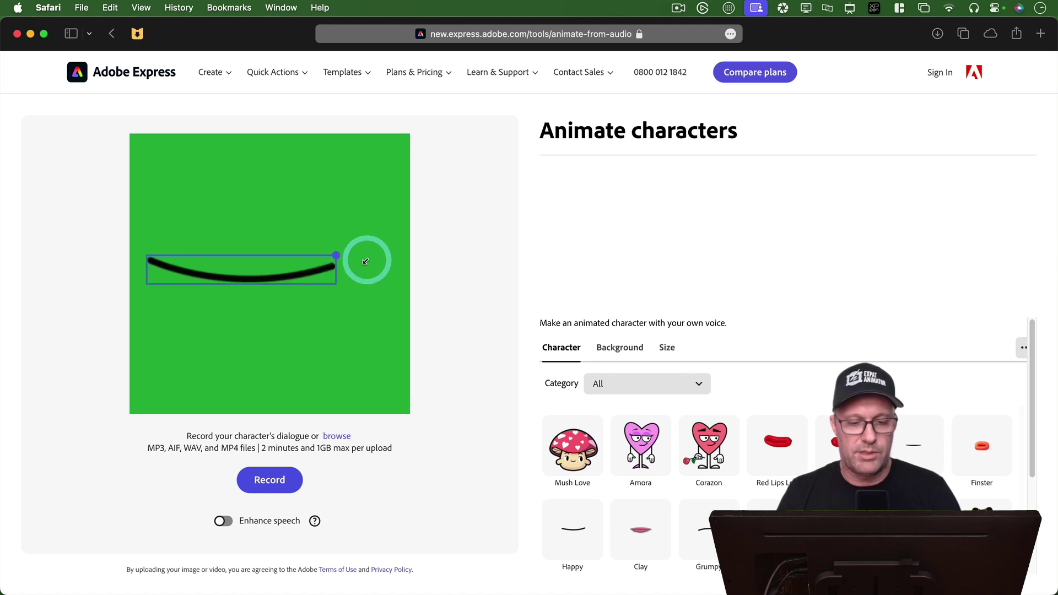
{"action": "left_click_drag", "start_coordinate": [271, 275], "coordinate": [299, 276]}
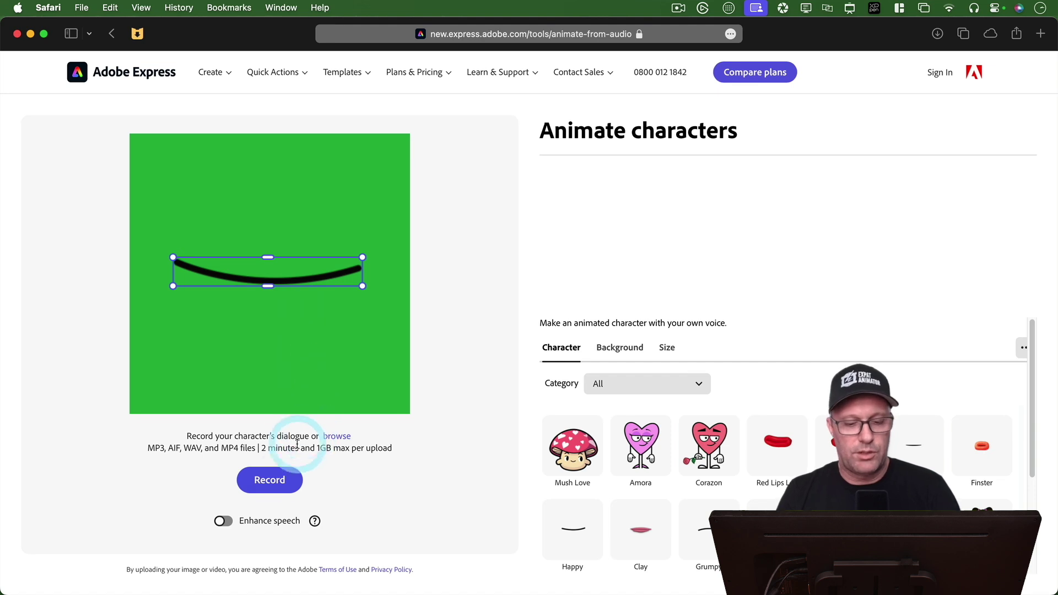
{"action": "left_click", "coordinate": [283, 480]}
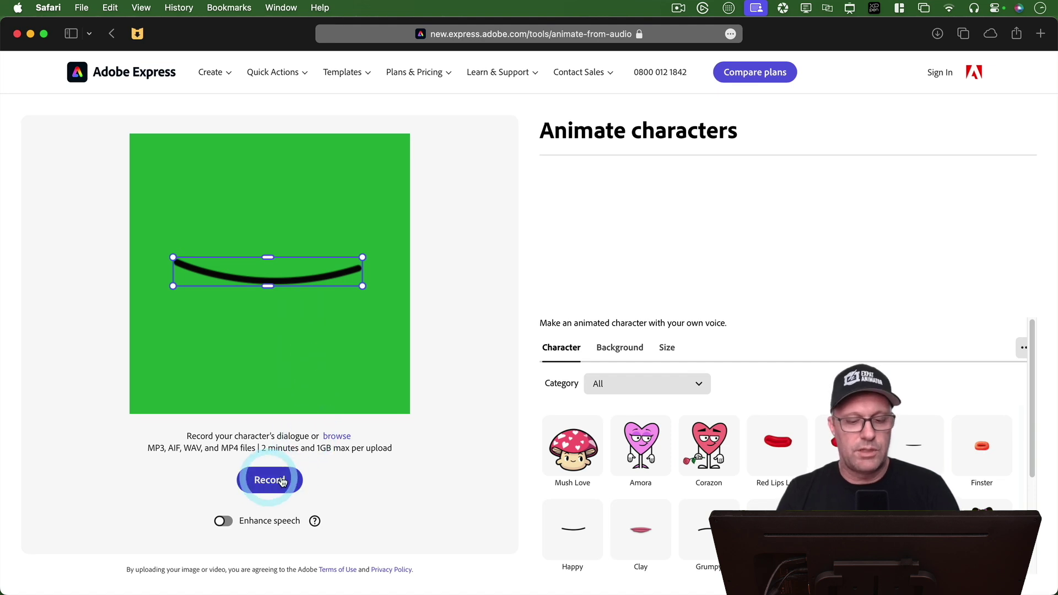
Upload XPA.wav from Downloads as the mouth's dialogue audio
{"action": "left_click", "coordinate": [342, 439]}
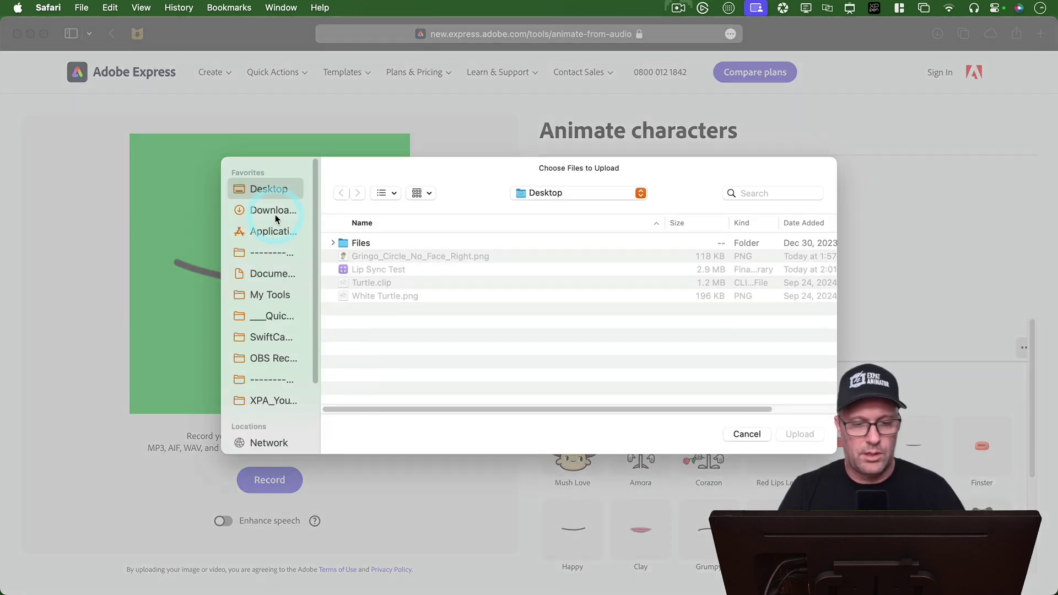
{"action": "left_click", "coordinate": [276, 215]}
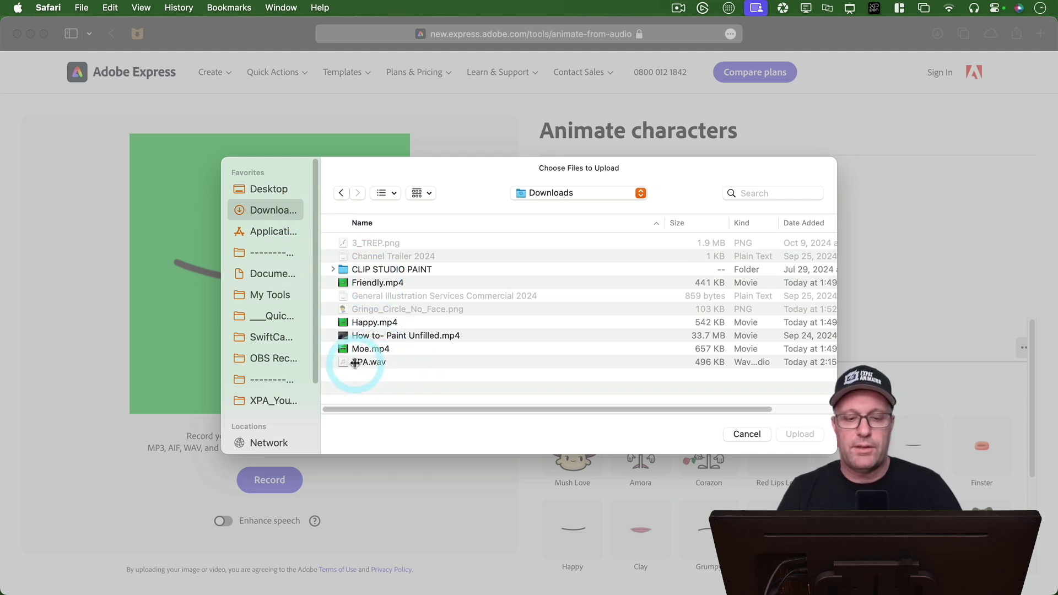
{"action": "left_click", "coordinate": [390, 362]}
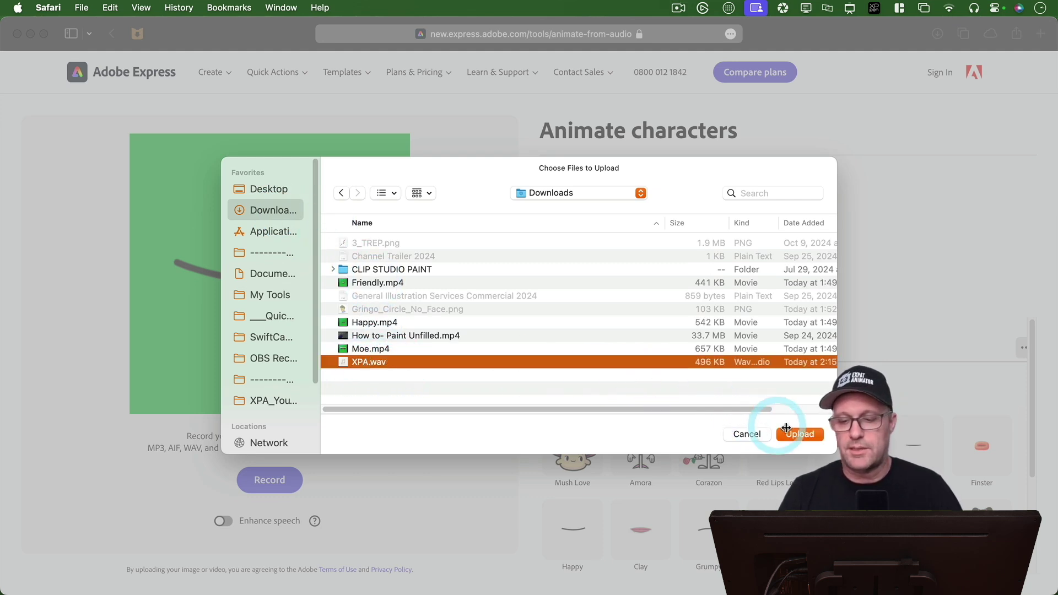
{"action": "left_click", "coordinate": [801, 435]}
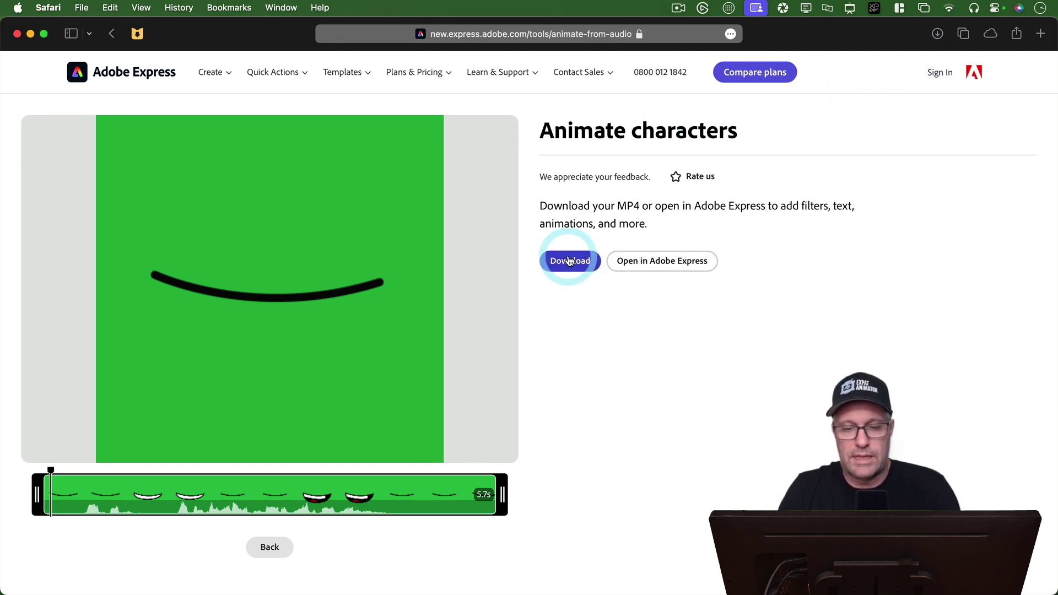
Play the lip-sync animation, extend the clip to its full 5.7s, and choose MP4 download
{"action": "mouse_move", "coordinate": [200, 438]}
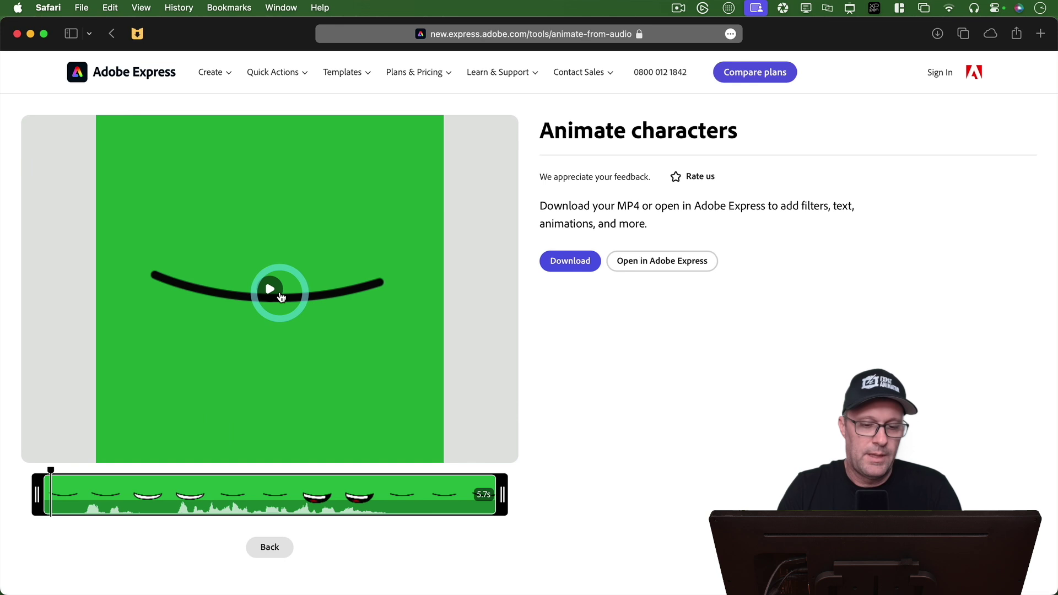
{"action": "left_click", "coordinate": [271, 290]}
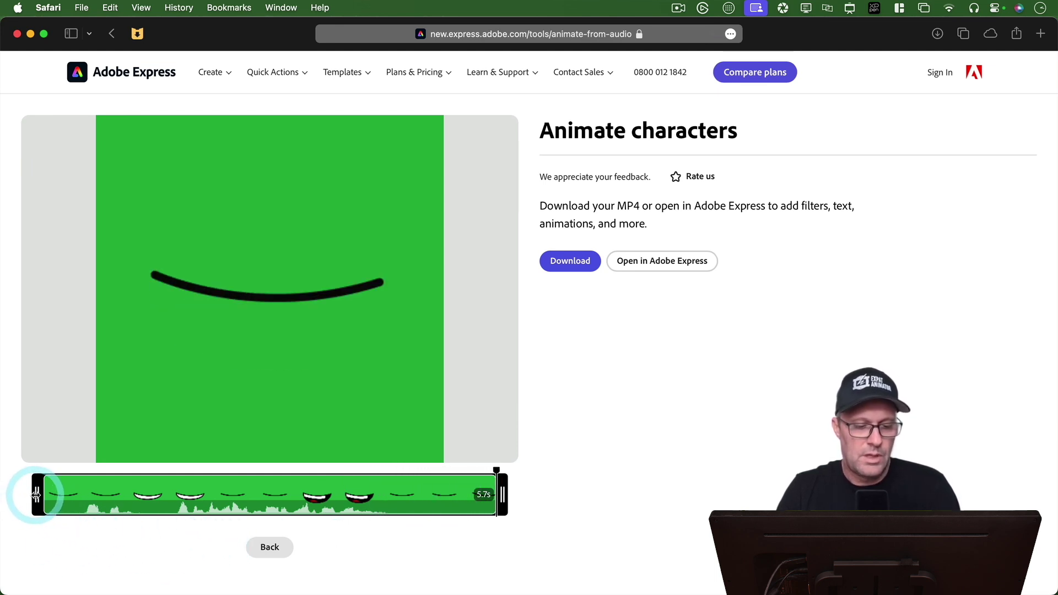
{"action": "left_click_drag", "start_coordinate": [46, 495], "coordinate": [32, 501]}
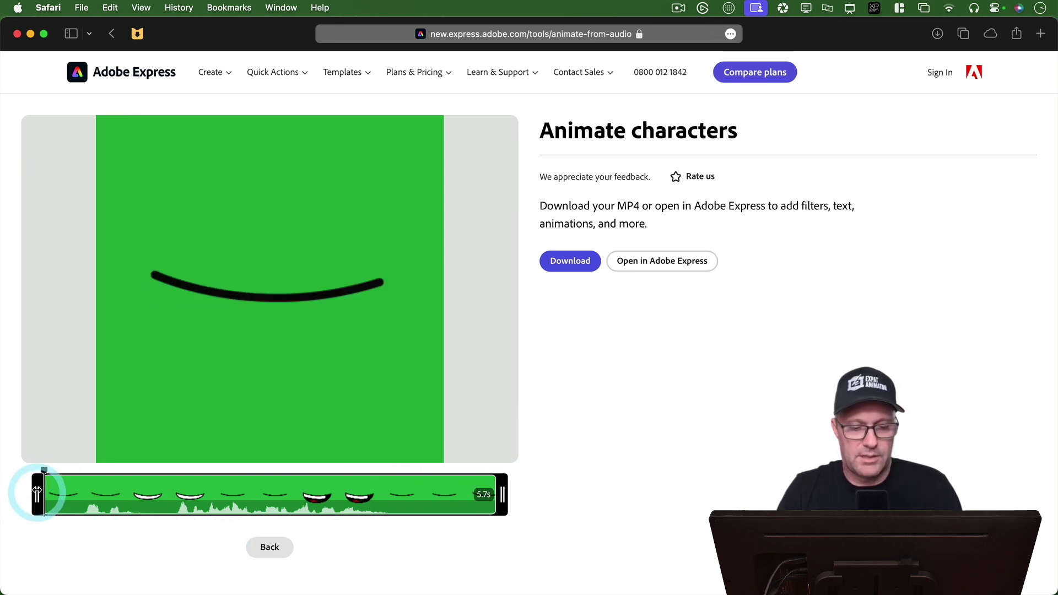
{"action": "left_click", "coordinate": [302, 347]}
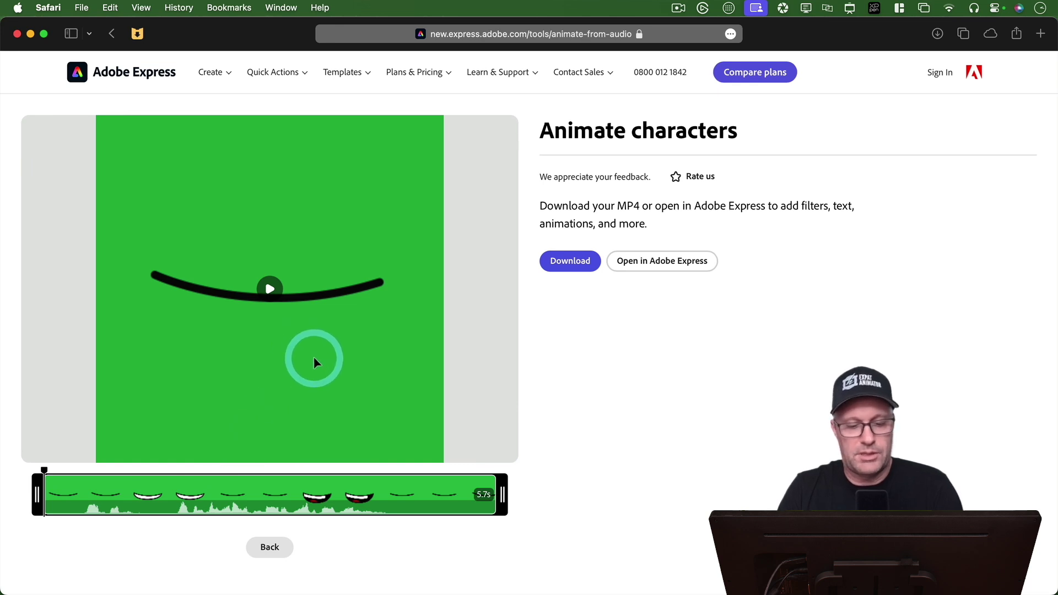
{"action": "left_click", "coordinate": [556, 301]}
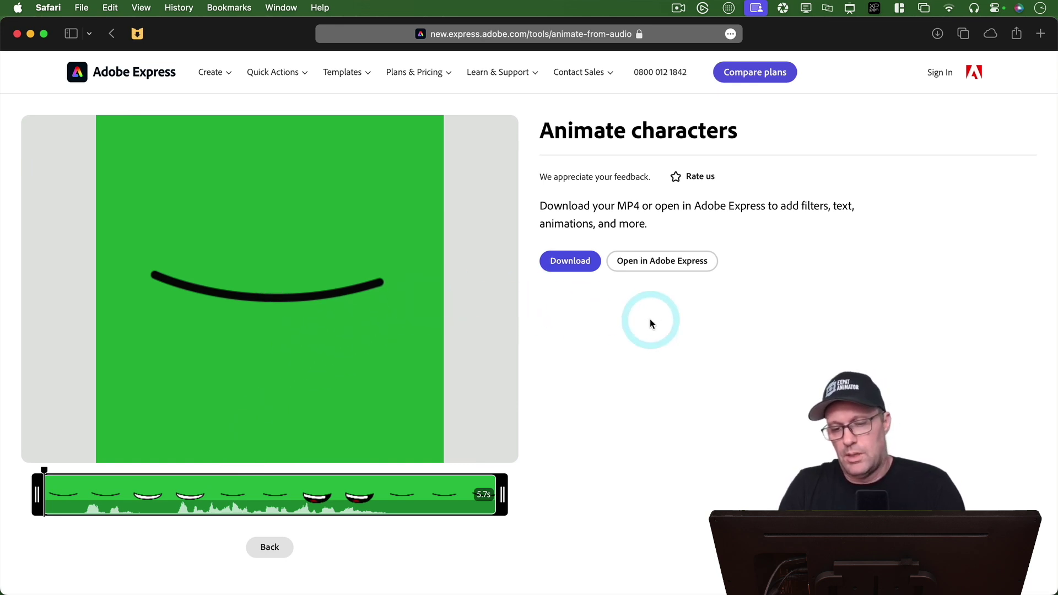
{"action": "left_click", "coordinate": [581, 267]}
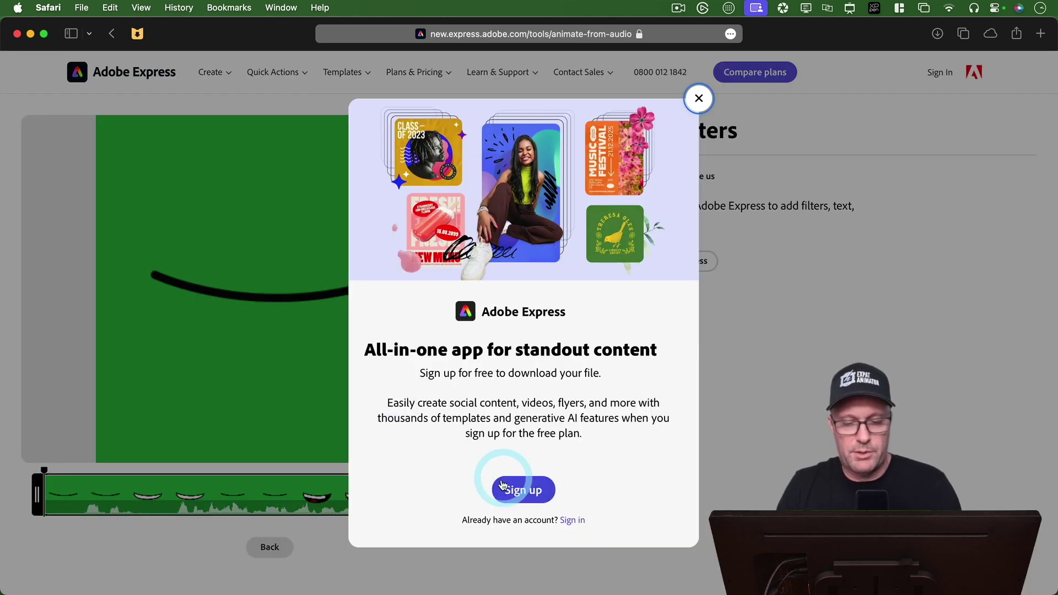
Download the animation and choose to sign in with an existing account
{"action": "left_click", "coordinate": [556, 485]}
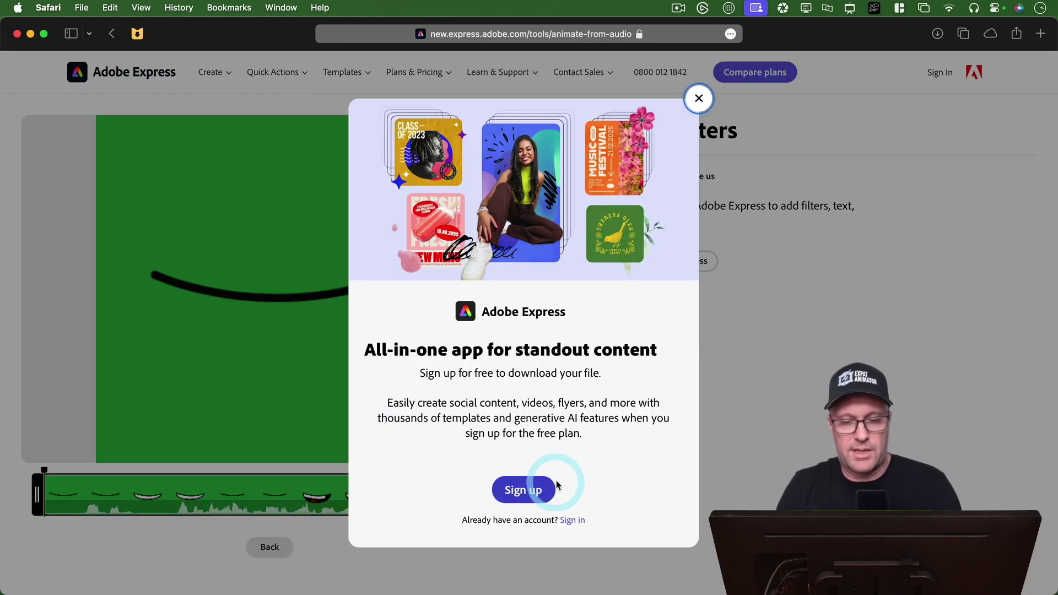
{"action": "left_click", "coordinate": [576, 520]}
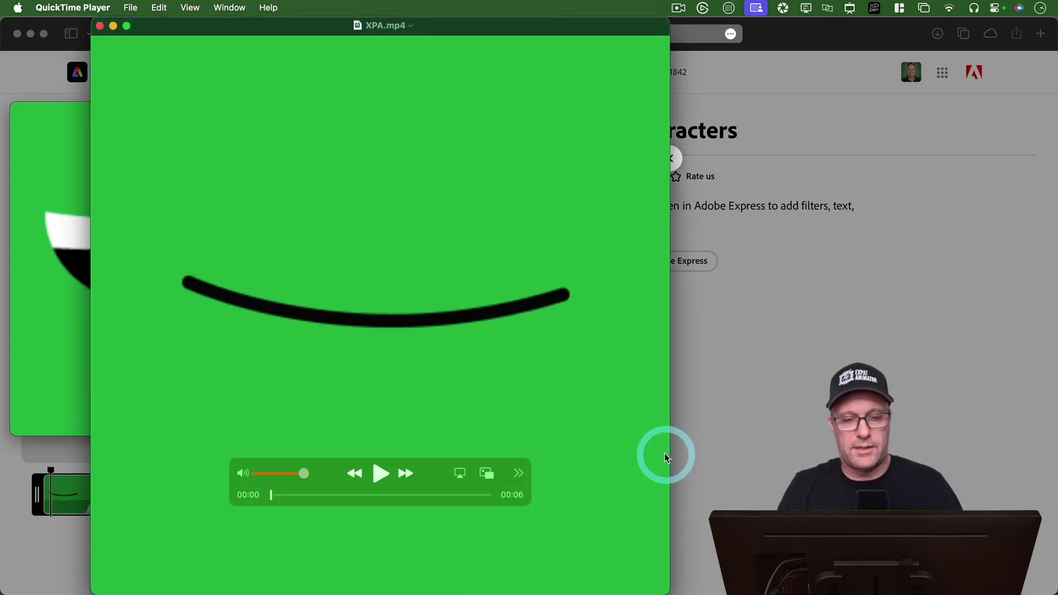
Scrub the XPA.mp4 clip to its open smile at 00:04, then close the player
{"action": "left_click_drag", "start_coordinate": [444, 32], "coordinate": [566, 22]}
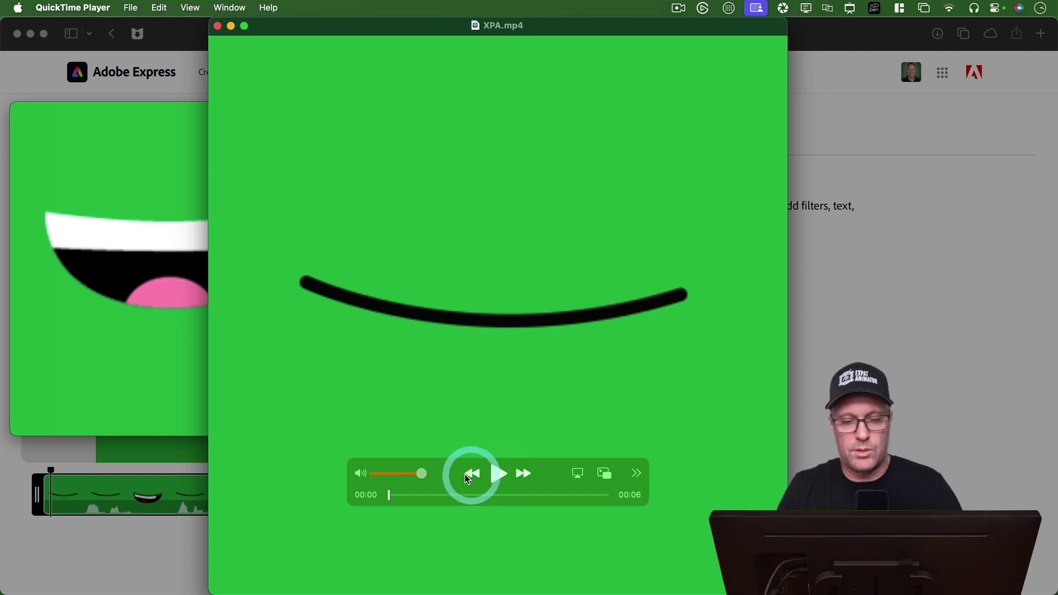
{"action": "left_click_drag", "start_coordinate": [400, 492], "coordinate": [533, 495]}
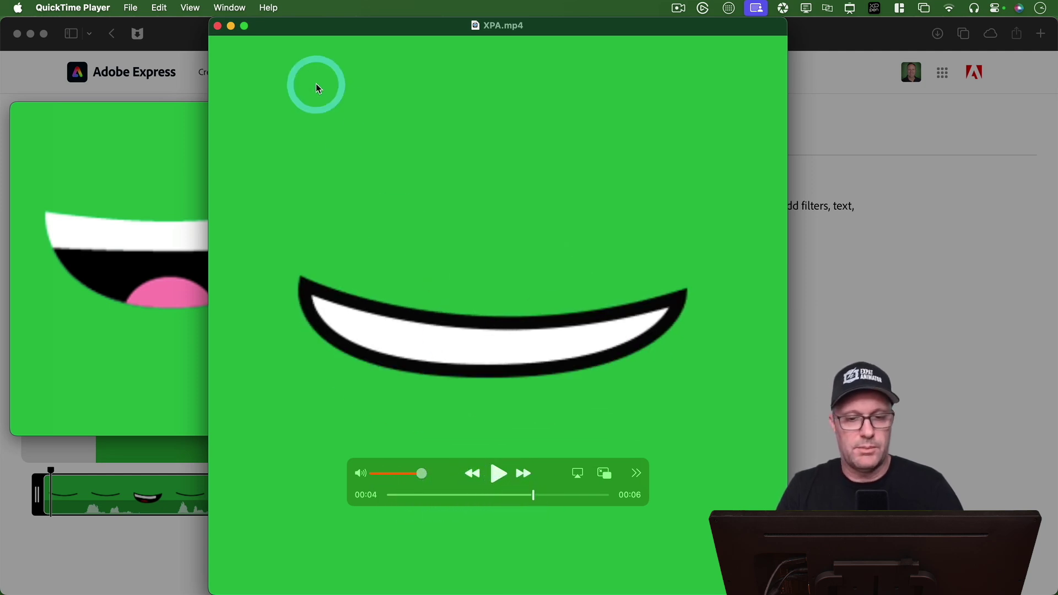
{"action": "left_click", "coordinate": [218, 27]}
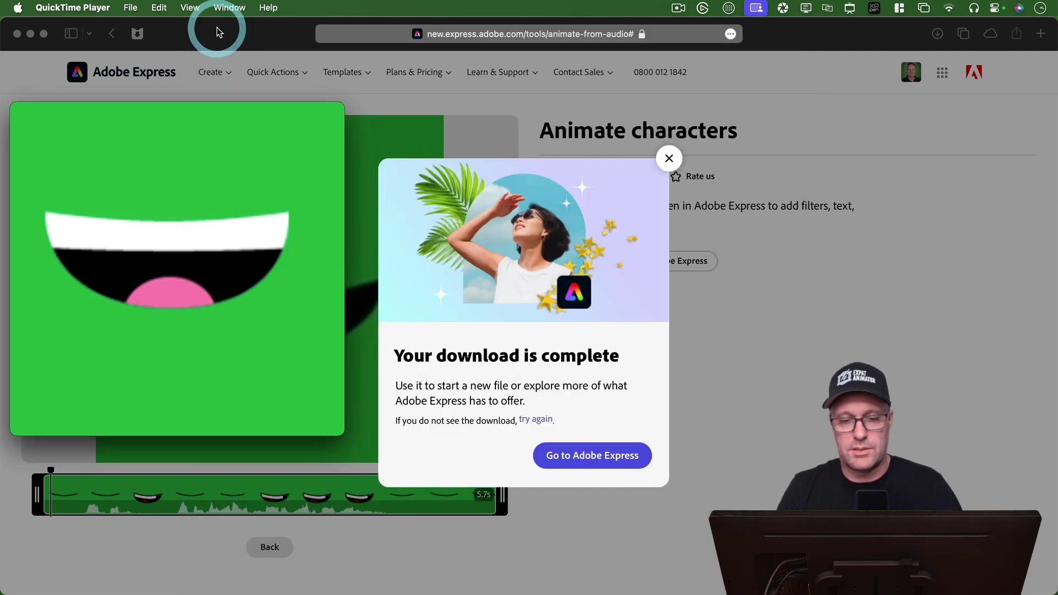
Dismiss the download notice, return to the character editor, and hide Safari to reveal Final Cut Pro
{"action": "left_click", "coordinate": [732, 382]}
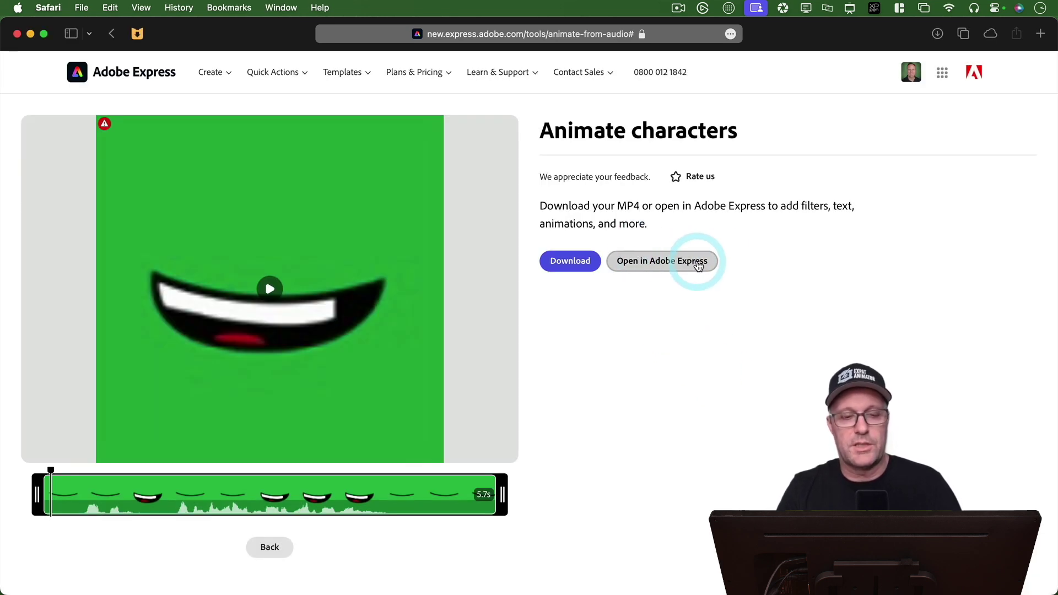
{"action": "left_click", "coordinate": [270, 549]}
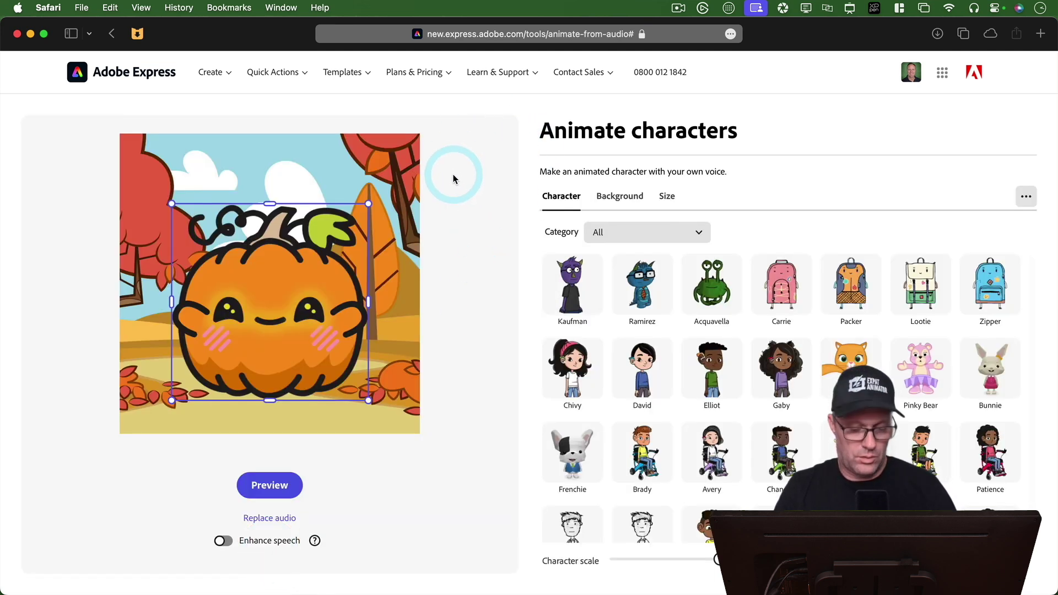
{"action": "left_click", "coordinate": [57, 6]}
{"action": "left_click", "coordinate": [61, 177]}
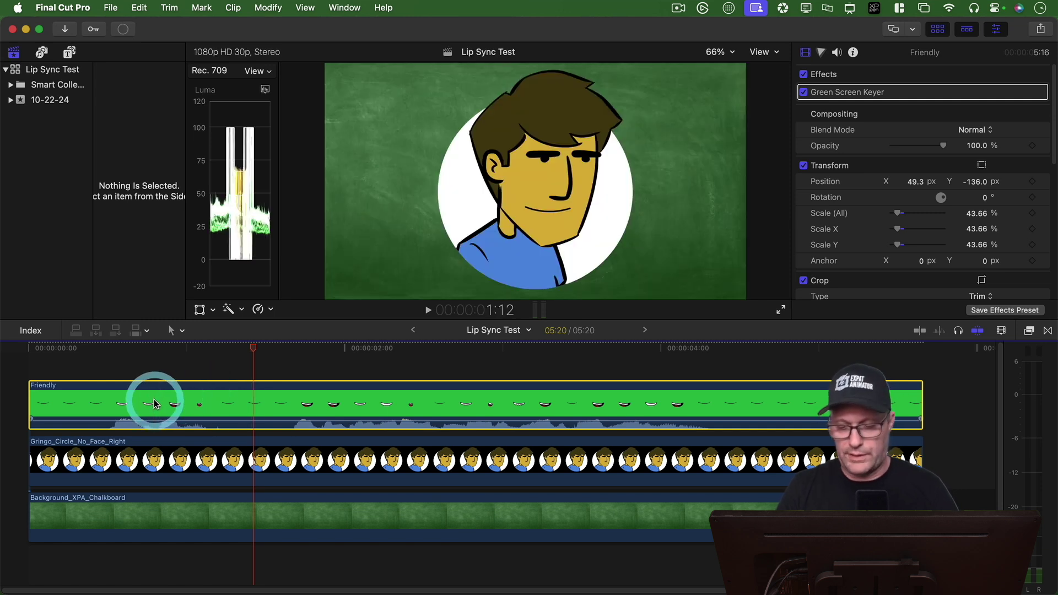
Delete the Friendly mouth clip and return the playhead to 00:00:00:00
{"action": "key", "text": "Delete"}
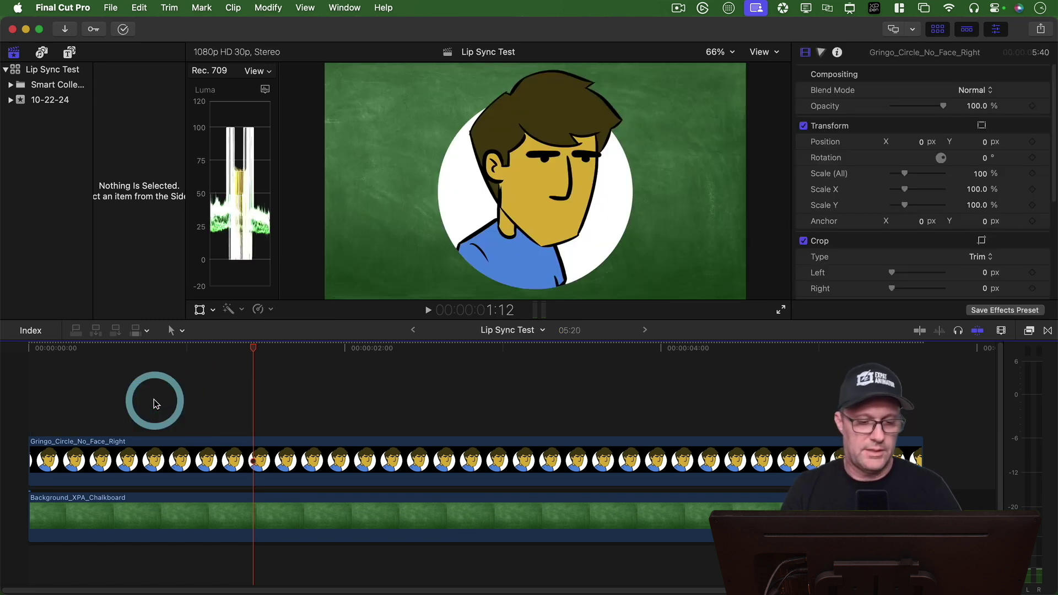
{"action": "left_click", "coordinate": [81, 348]}
{"action": "left_click", "coordinate": [30, 349]}
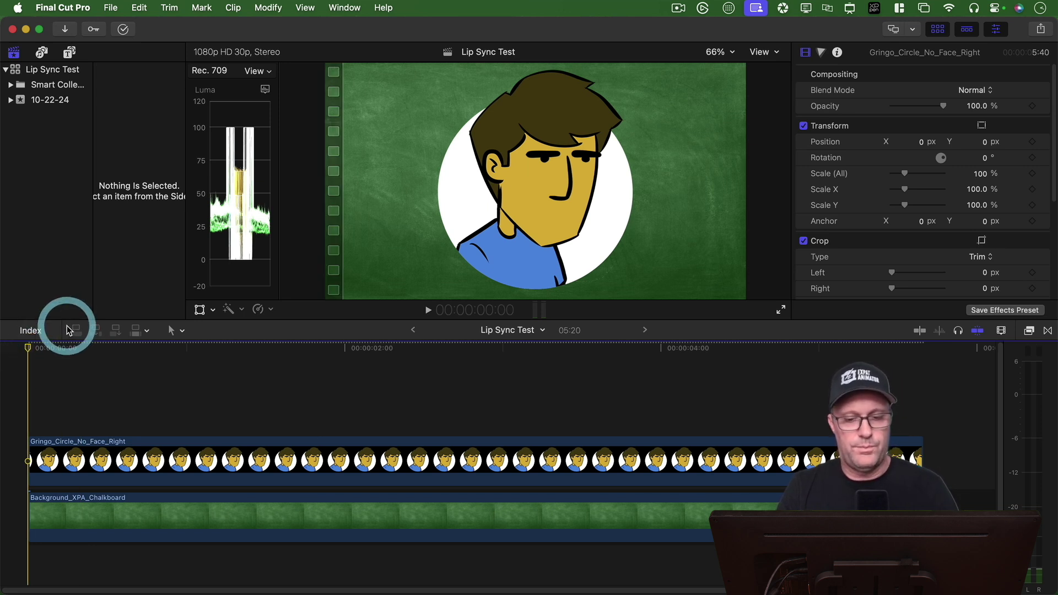
Drag XPA.mp4 from Finder's Downloads into the timeline above Gringo_Circle_No_Face_Right
{"action": "key", "text": "super+Tab"}
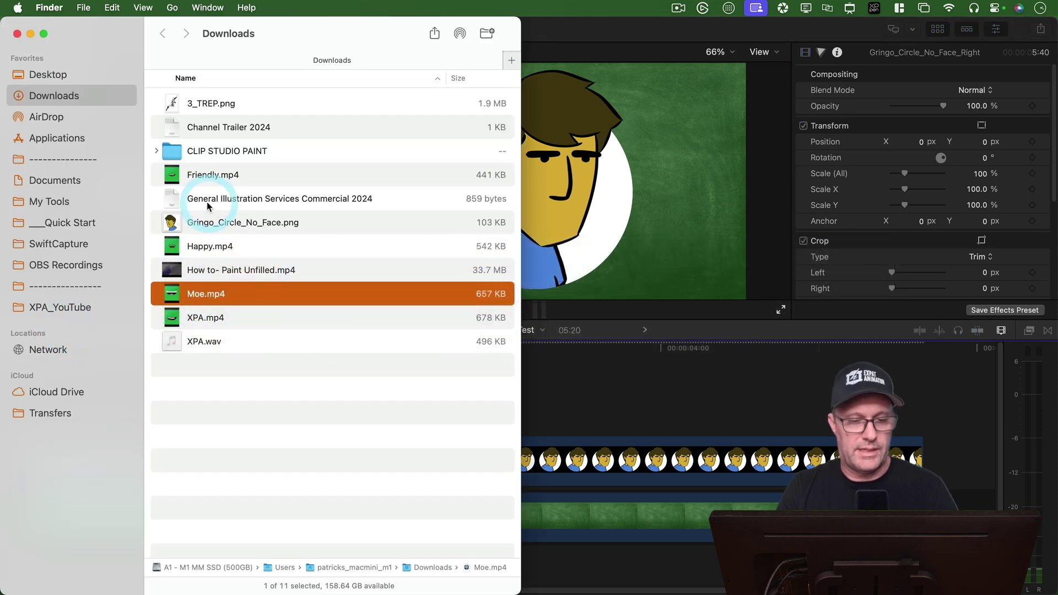
{"action": "left_click", "coordinate": [195, 323]}
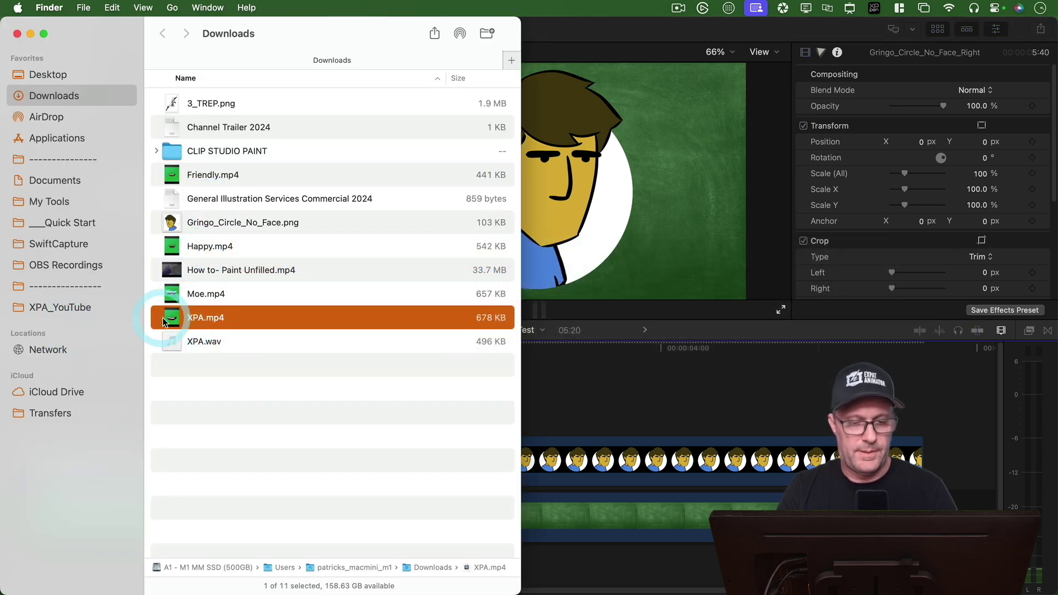
{"action": "left_click_drag", "start_coordinate": [360, 314], "coordinate": [88, 411]}
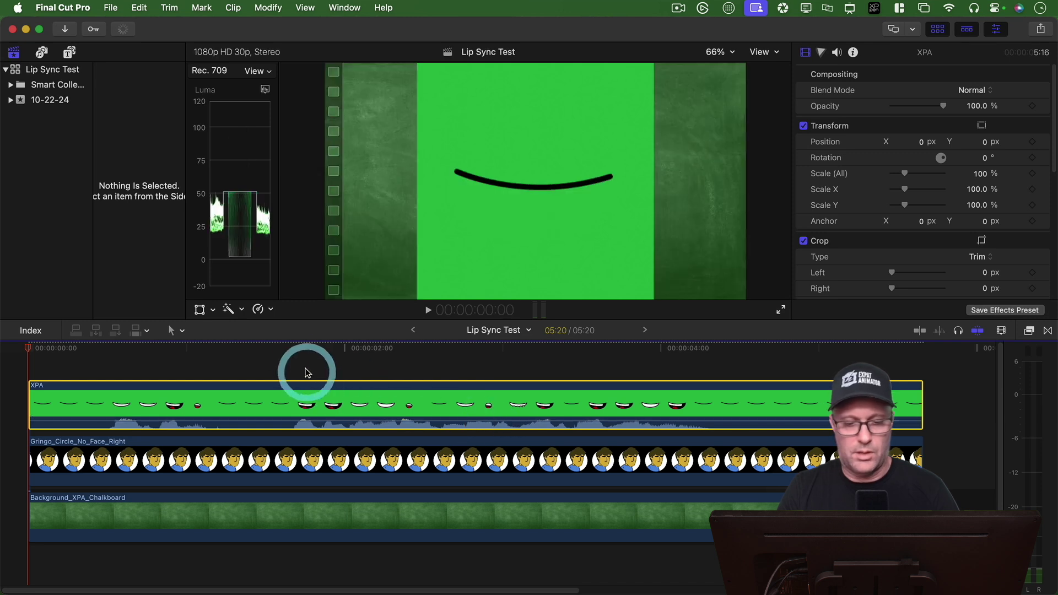
Apply Green Screen Keyer from Masks and Keying to the XPA clip, checking frames at 1:17 and 1:27
{"action": "left_click", "coordinate": [279, 348]}
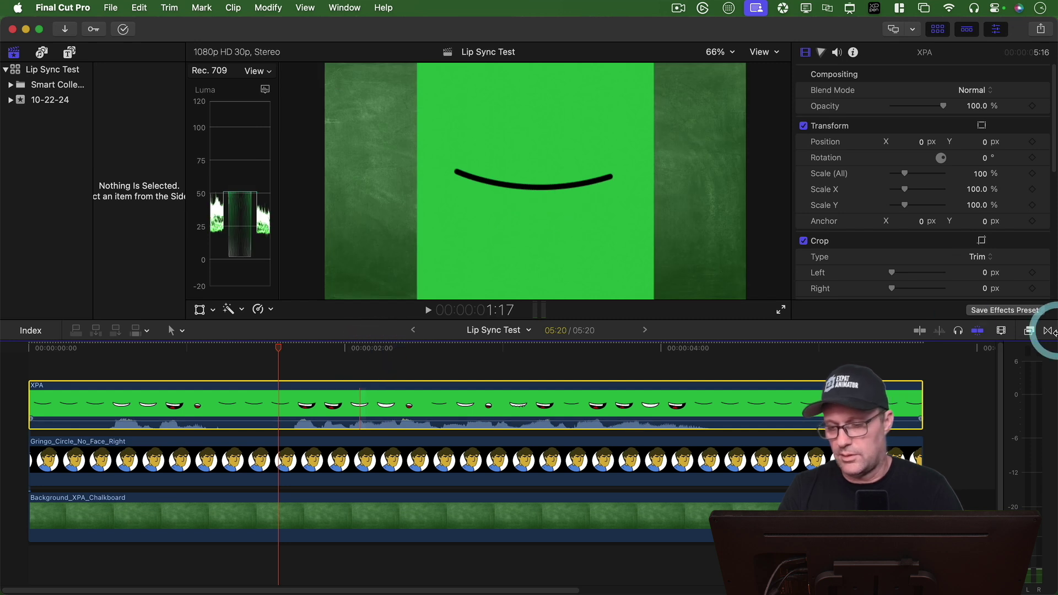
{"action": "left_click", "coordinate": [1029, 331]}
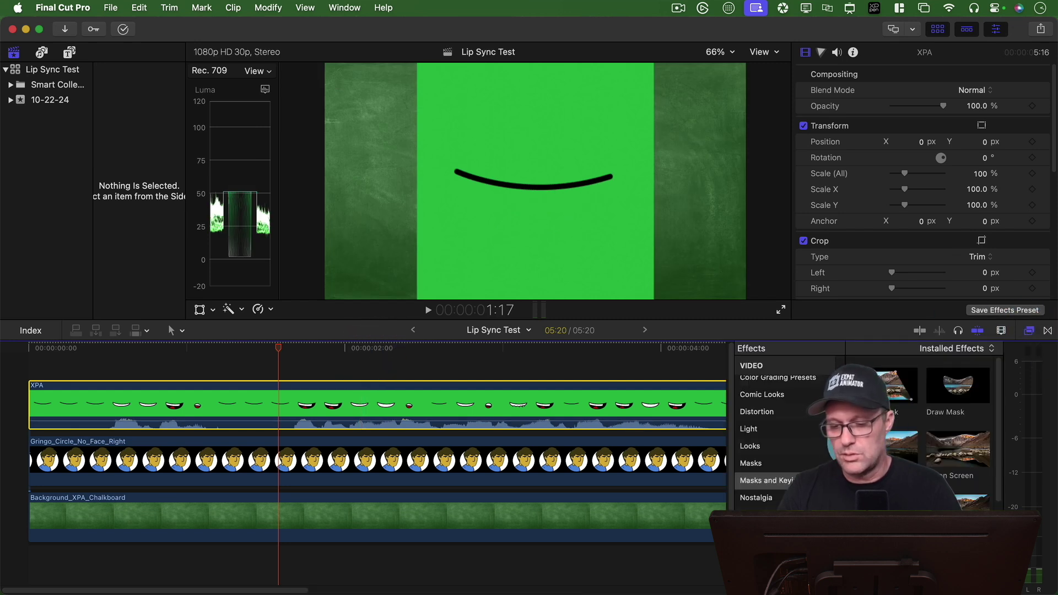
{"action": "left_click", "coordinate": [774, 481]}
{"action": "left_click", "coordinate": [956, 460]}
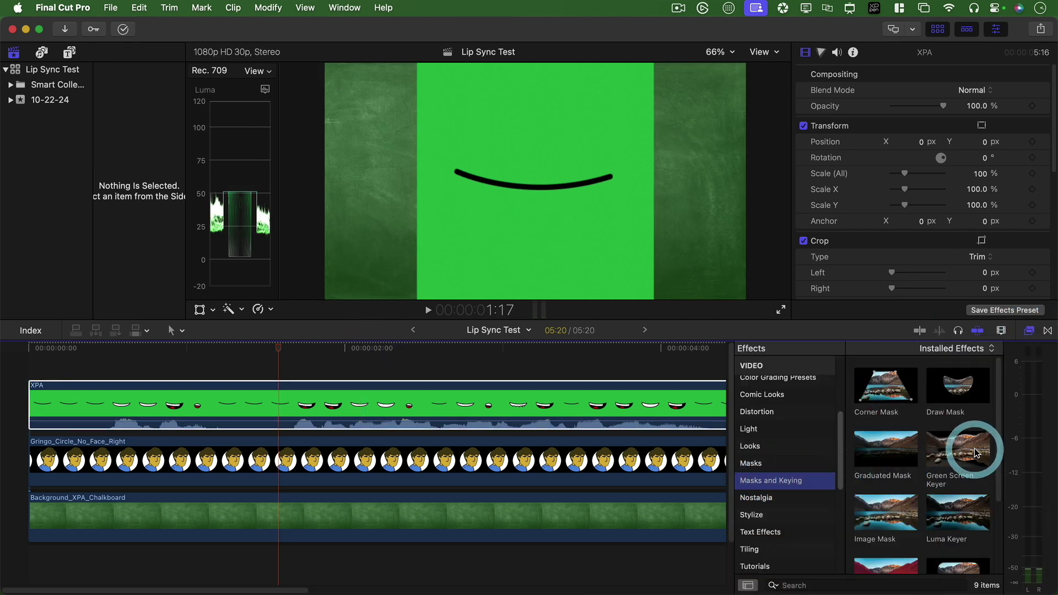
{"action": "left_click_drag", "start_coordinate": [955, 466], "coordinate": [571, 414]}
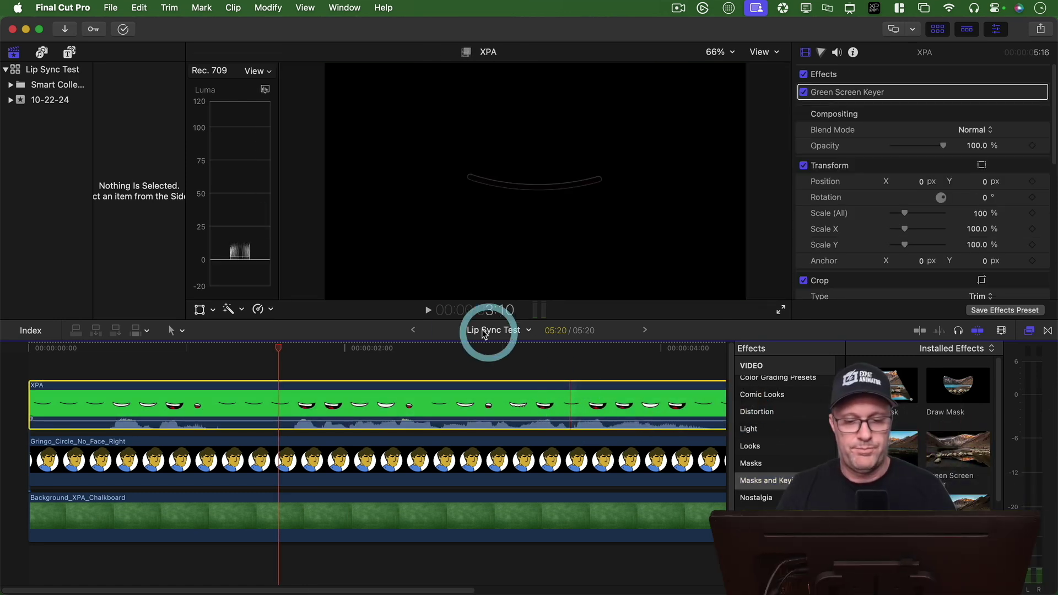
{"action": "left_click", "coordinate": [329, 346]}
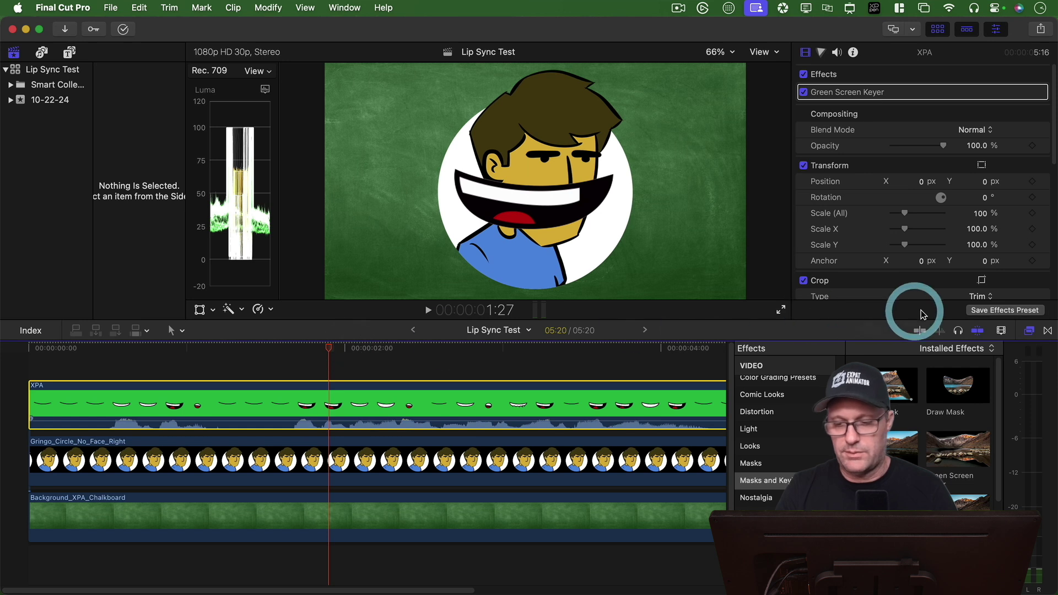
Scale the keyed mouth to 31.17% and position it at 64.7, -119.4 on the face
{"action": "left_click", "coordinate": [1029, 331]}
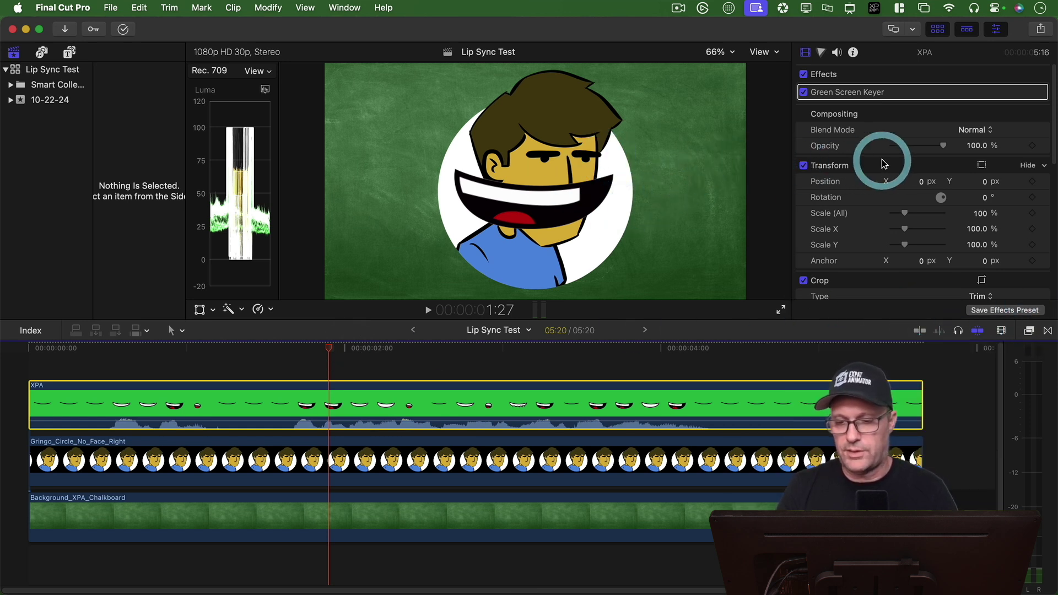
{"action": "left_click", "coordinate": [983, 166]}
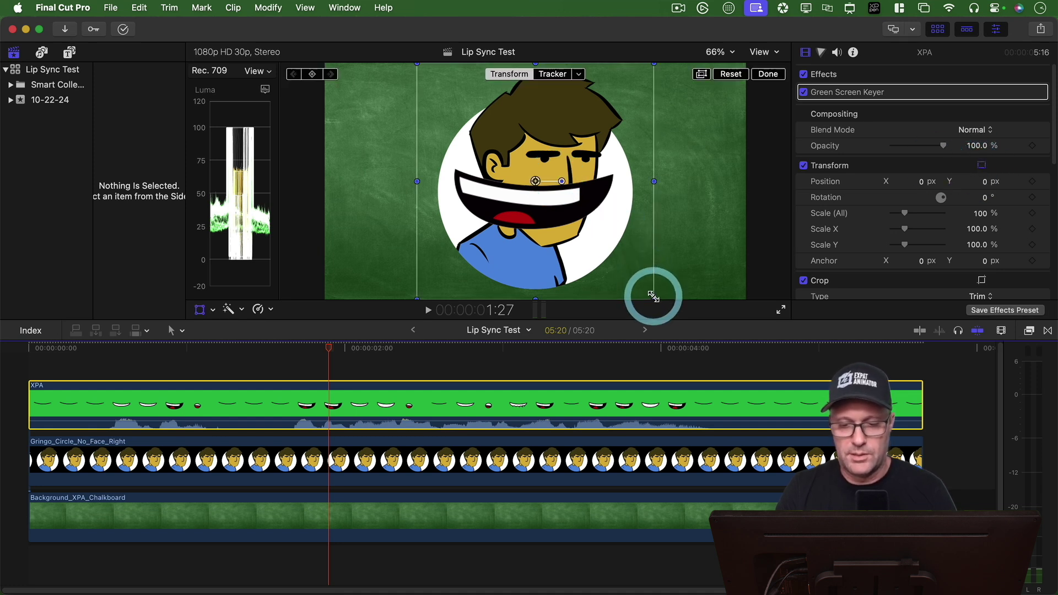
{"action": "left_click_drag", "start_coordinate": [653, 297], "coordinate": [578, 221]}
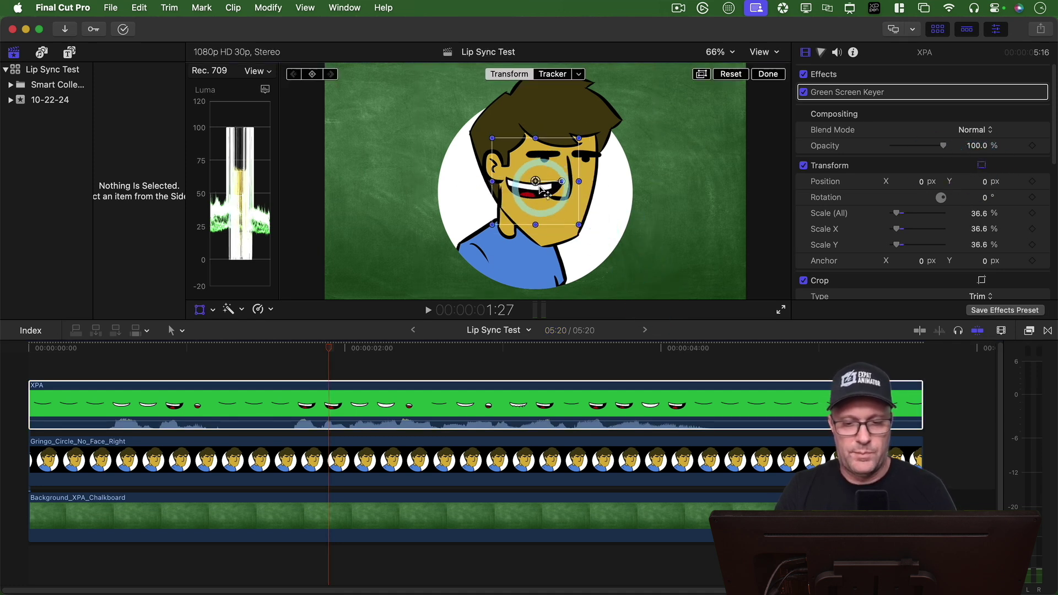
{"action": "left_click_drag", "start_coordinate": [536, 181], "coordinate": [552, 205]}
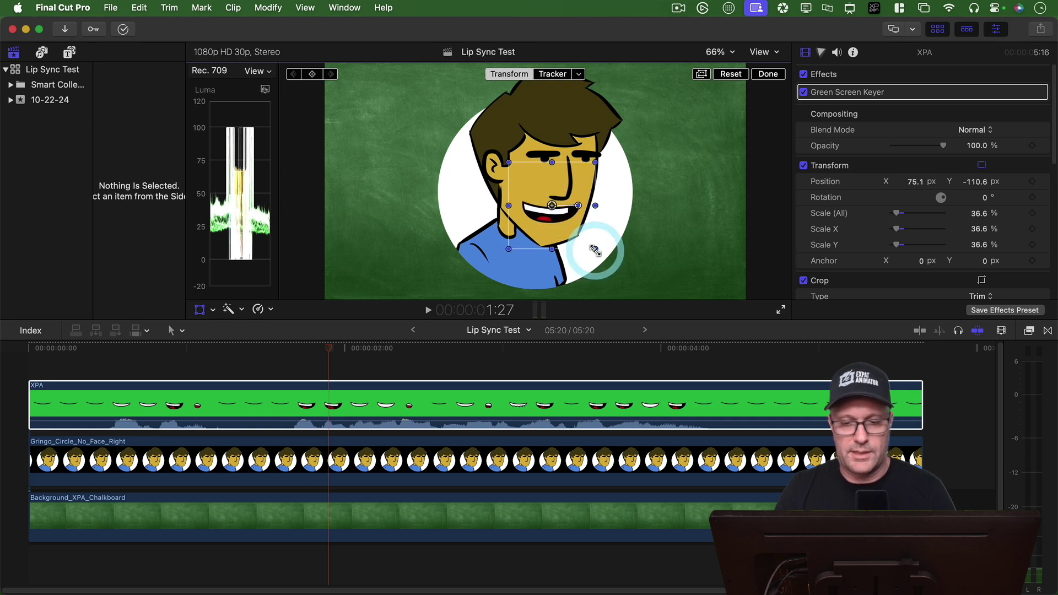
{"action": "left_click_drag", "start_coordinate": [596, 249], "coordinate": [557, 223]}
{"action": "left_click", "coordinate": [777, 75]}
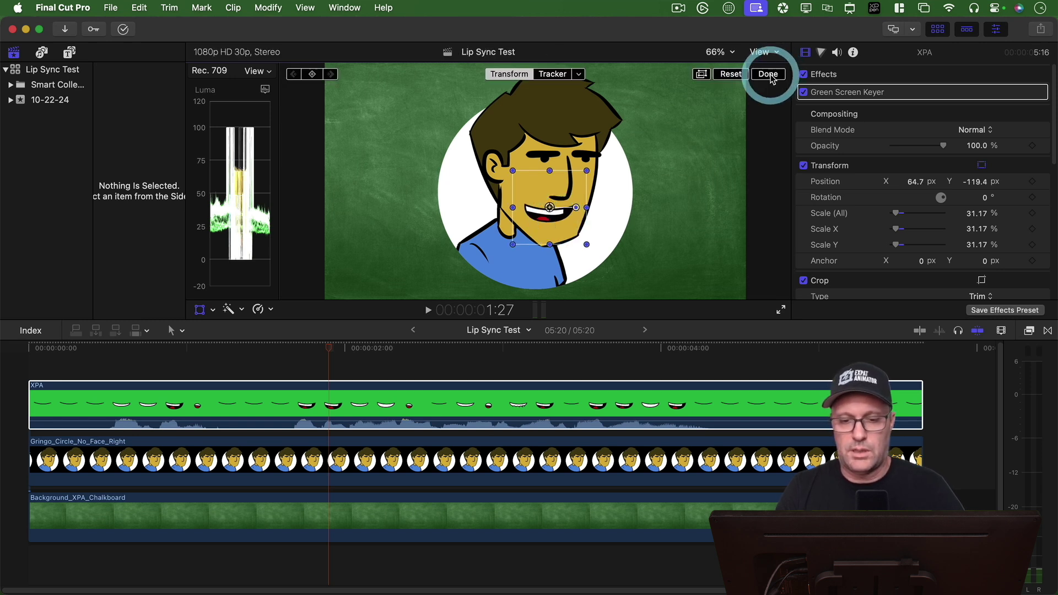
{"action": "left_click", "coordinate": [27, 349]}
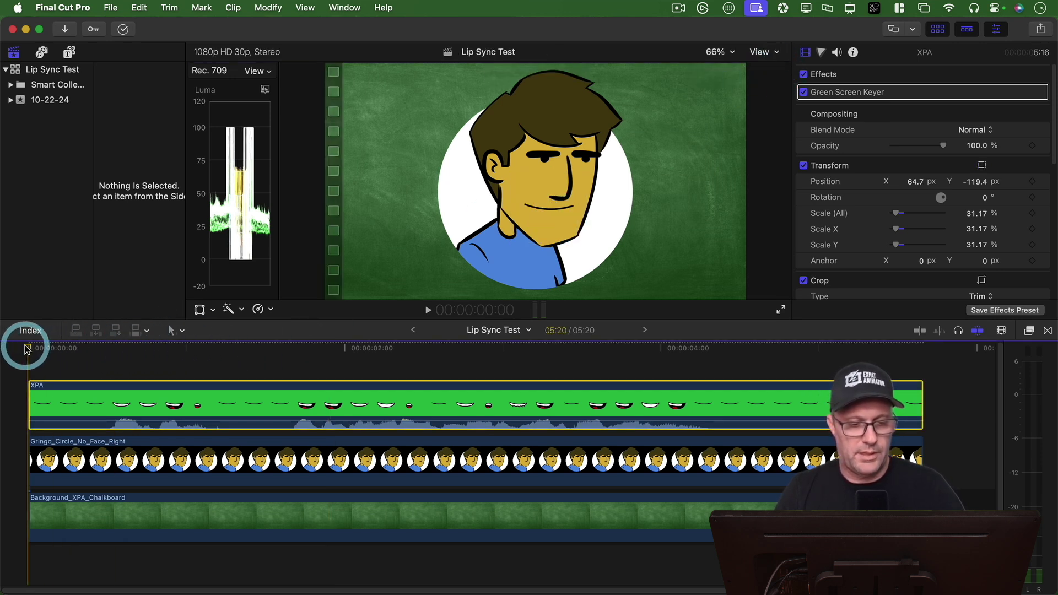
{"action": "left_click", "coordinate": [428, 311]}
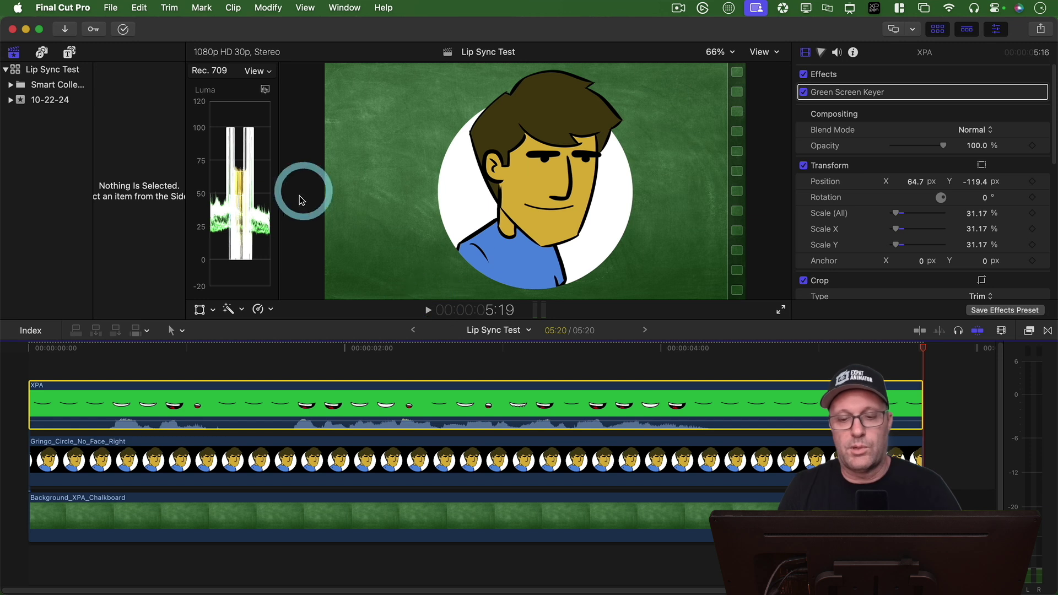
{"action": "left_click", "coordinate": [373, 349]}
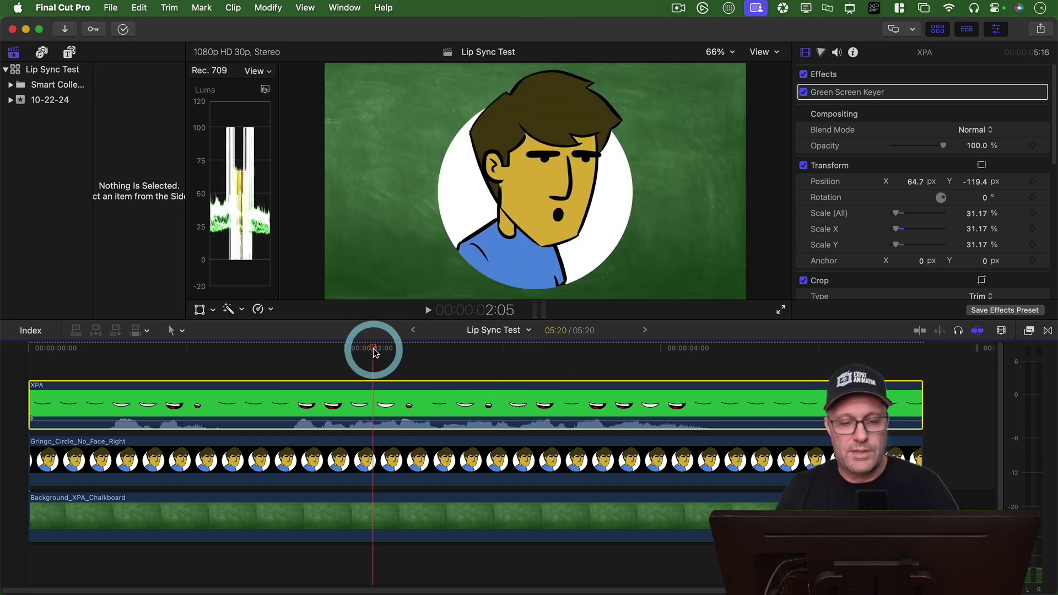
Scrub the timeline and inspect the mouth shapes at 1:17 and near 0:14
{"action": "left_click_drag", "start_coordinate": [374, 352], "coordinate": [324, 353]}
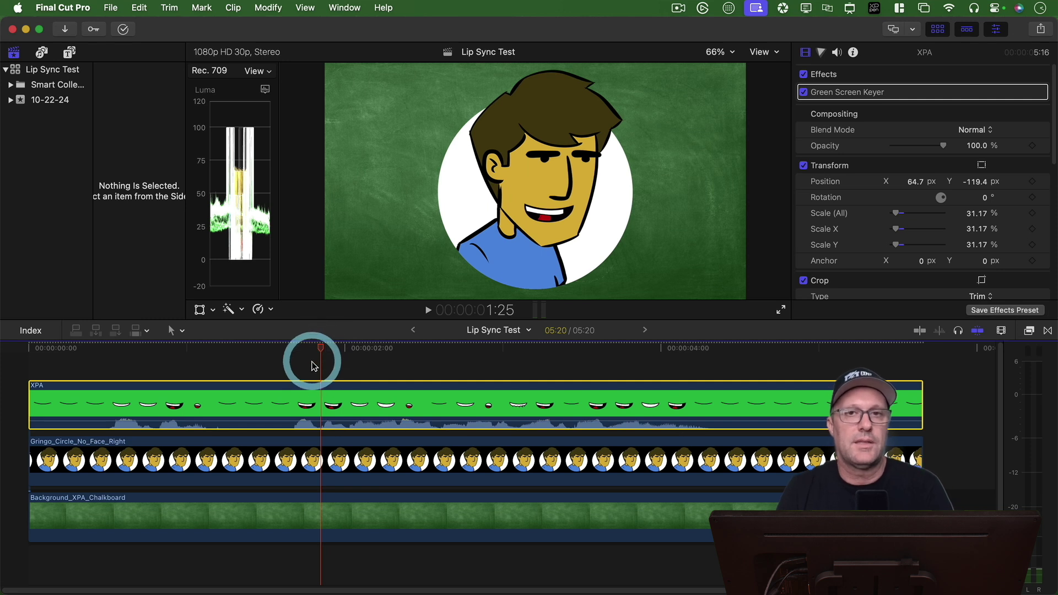
{"action": "left_click", "coordinate": [281, 349]}
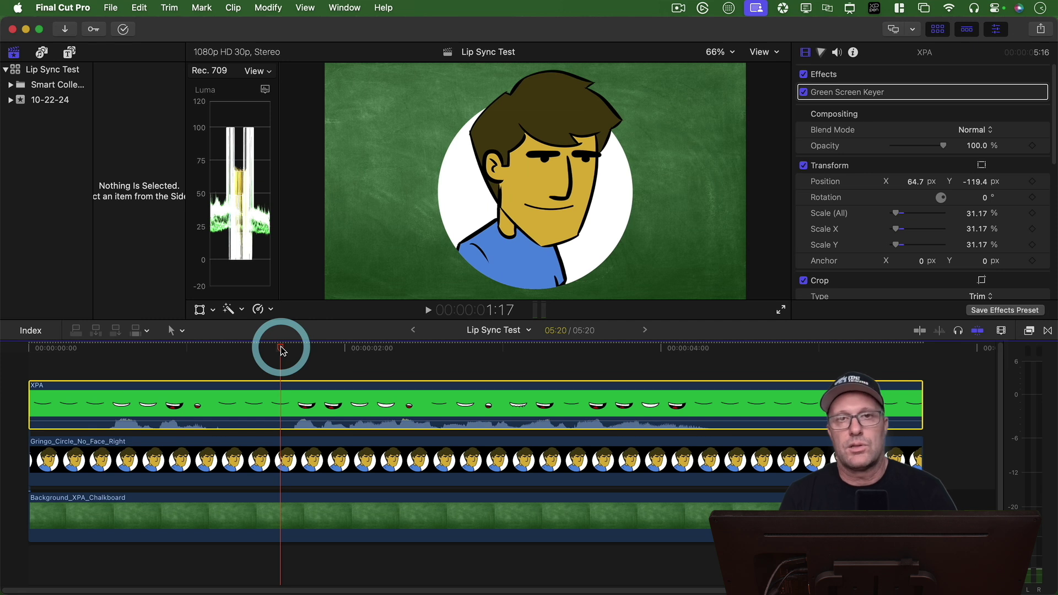
{"action": "left_click", "coordinate": [107, 350]}
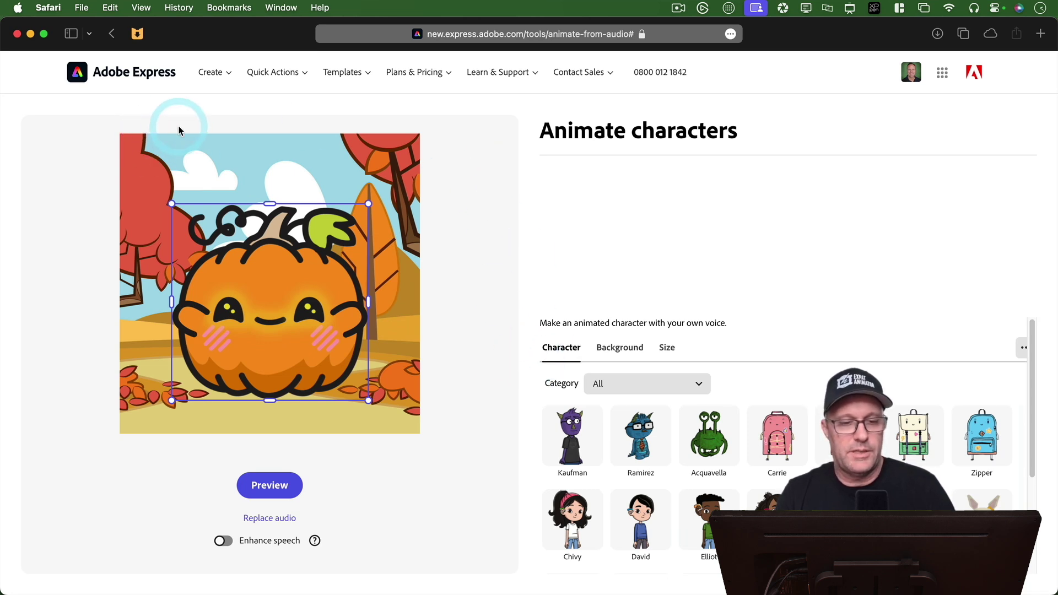
Pick the Corazon heart from the Character grid and generate its 5.7 s preview
{"action": "left_click", "coordinate": [711, 438]}
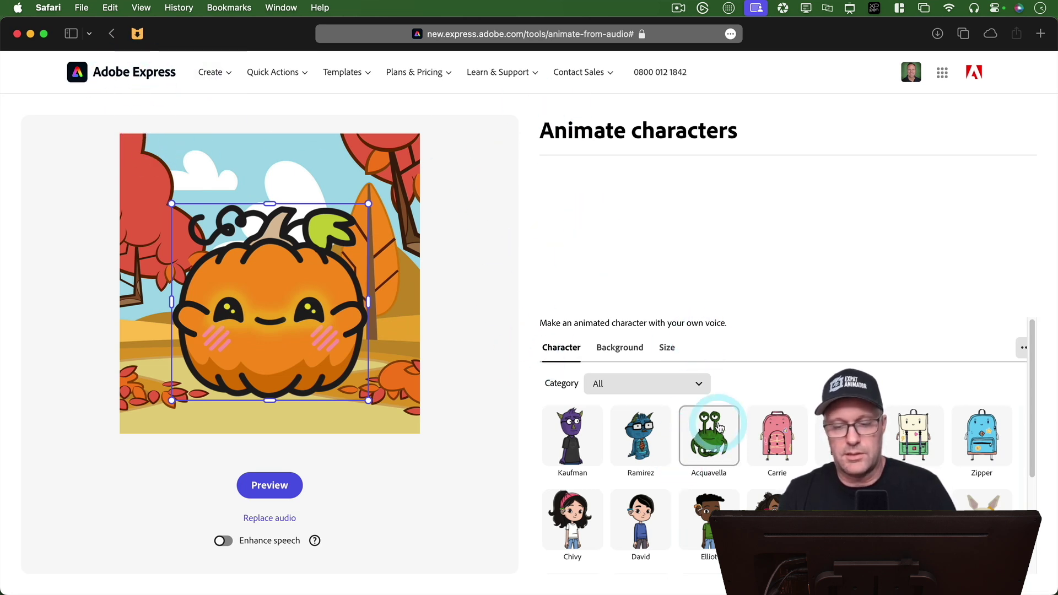
{"action": "scroll", "coordinate": [711, 436], "scroll_direction": "down", "scroll_amount": 5}
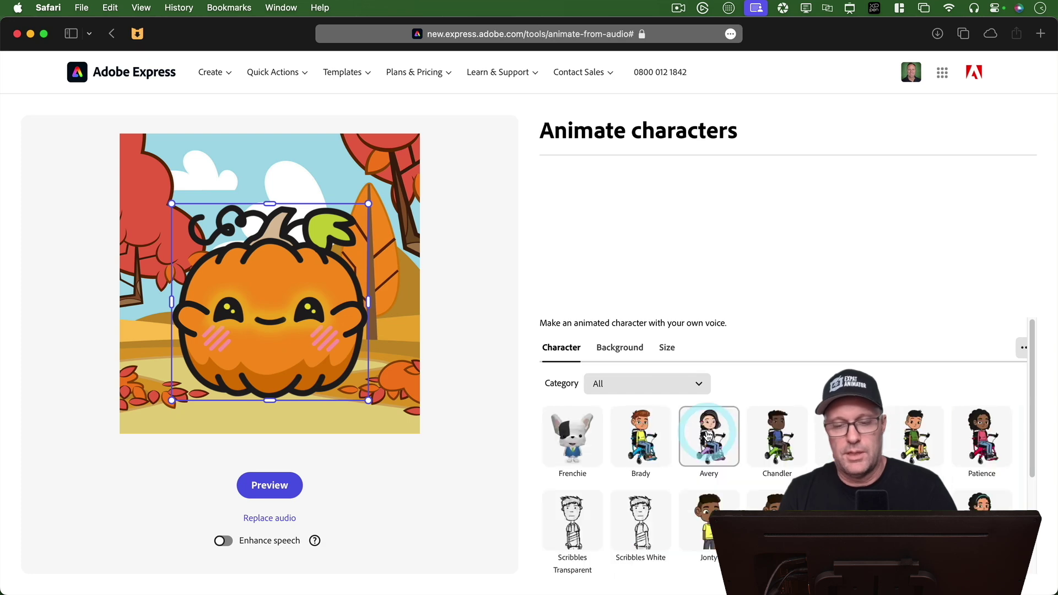
{"action": "scroll", "coordinate": [710, 435], "scroll_direction": "down", "scroll_amount": 10}
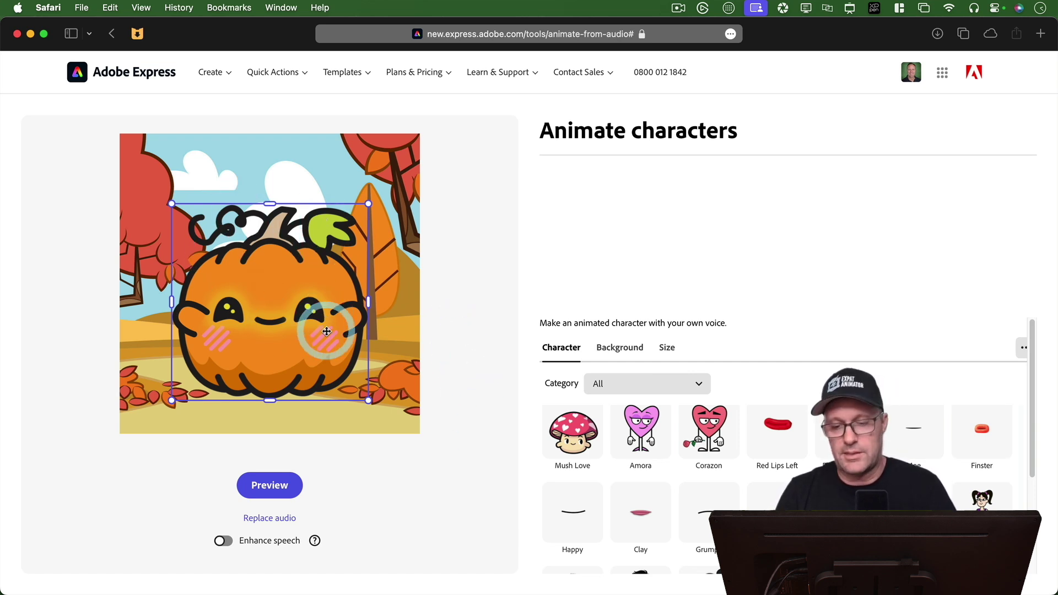
{"action": "left_click", "coordinate": [710, 433]}
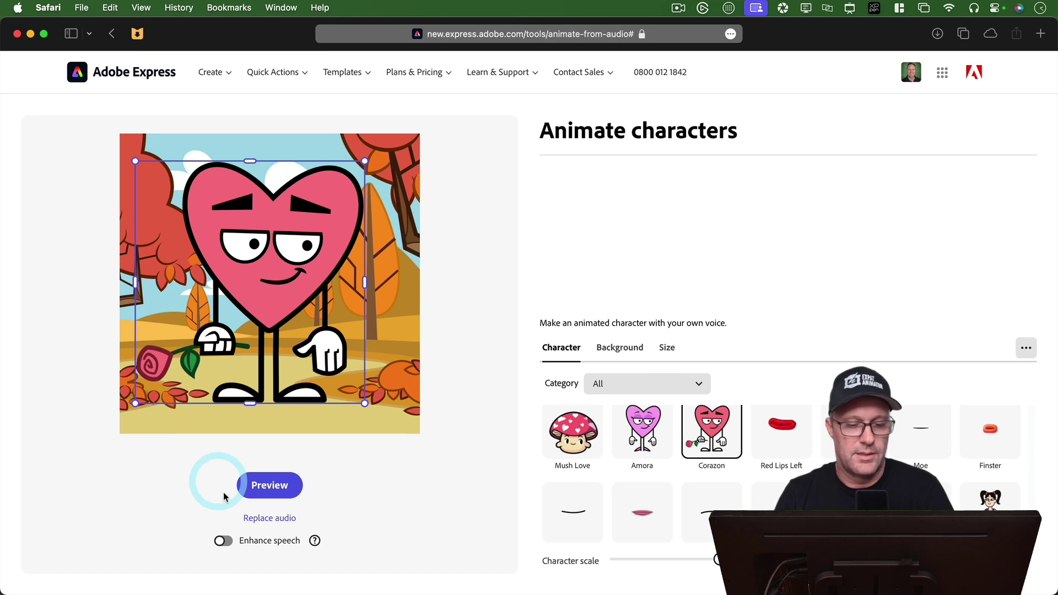
{"action": "left_click", "coordinate": [274, 489]}
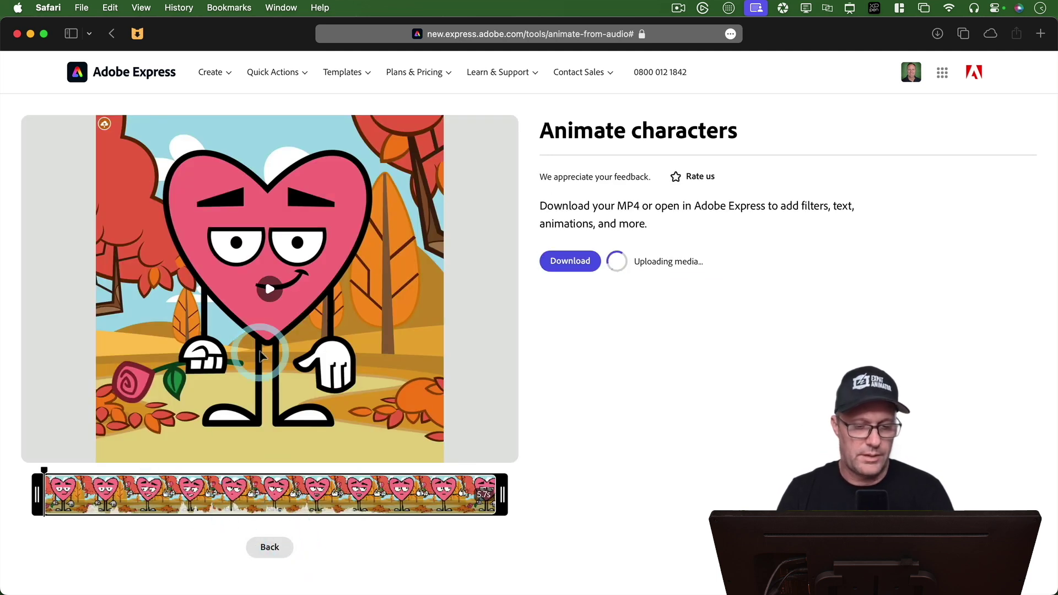
{"action": "left_click", "coordinate": [269, 291]}
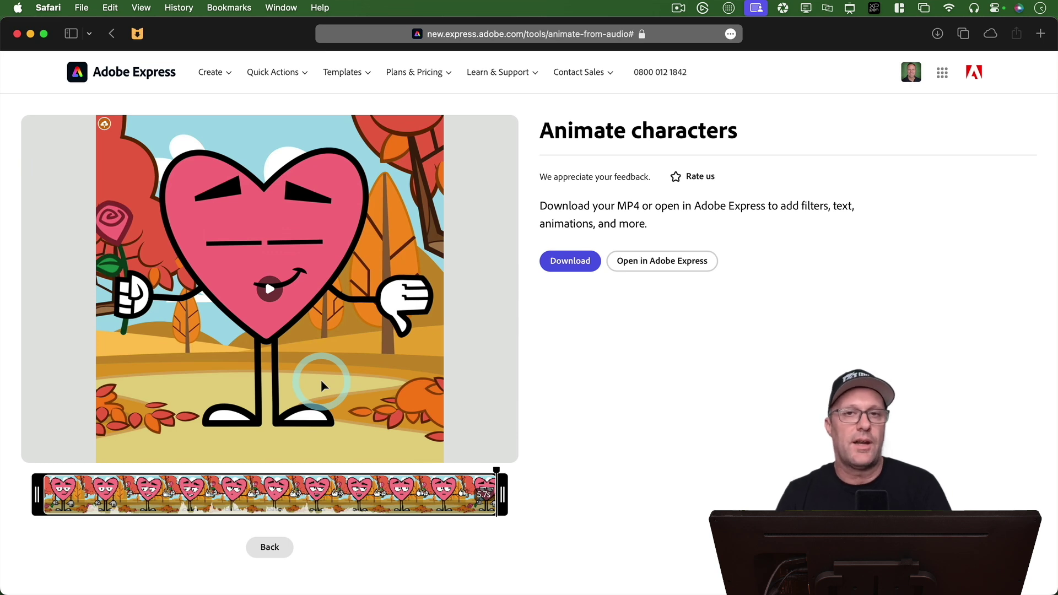
{"action": "left_click", "coordinate": [174, 118]}
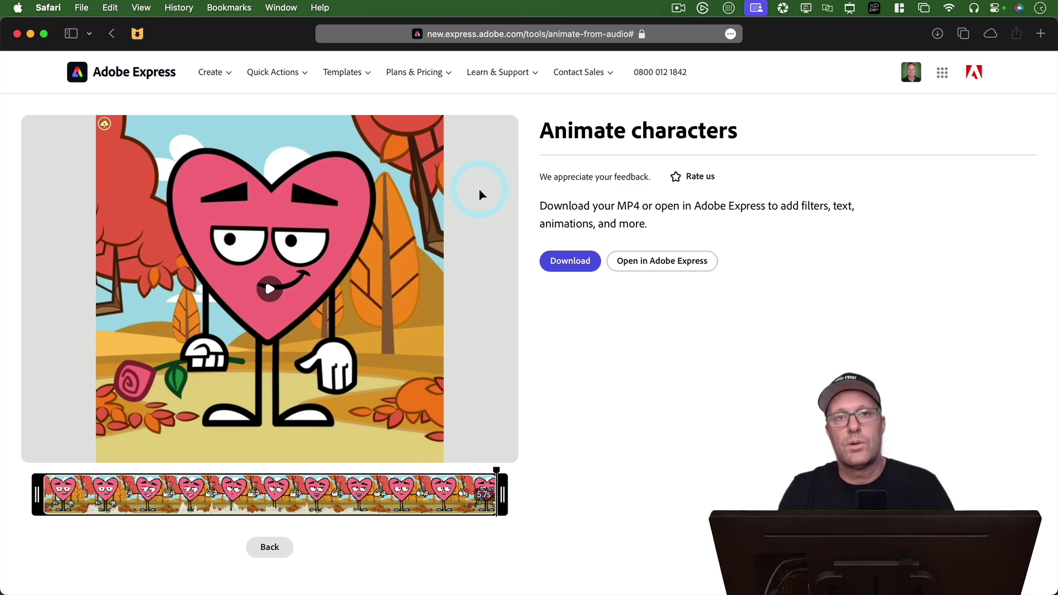
Go back to the record-audio step with Cmd-[, keeping the Corazon heart on the canvas
{"action": "key", "text": "super+bracketleft"}
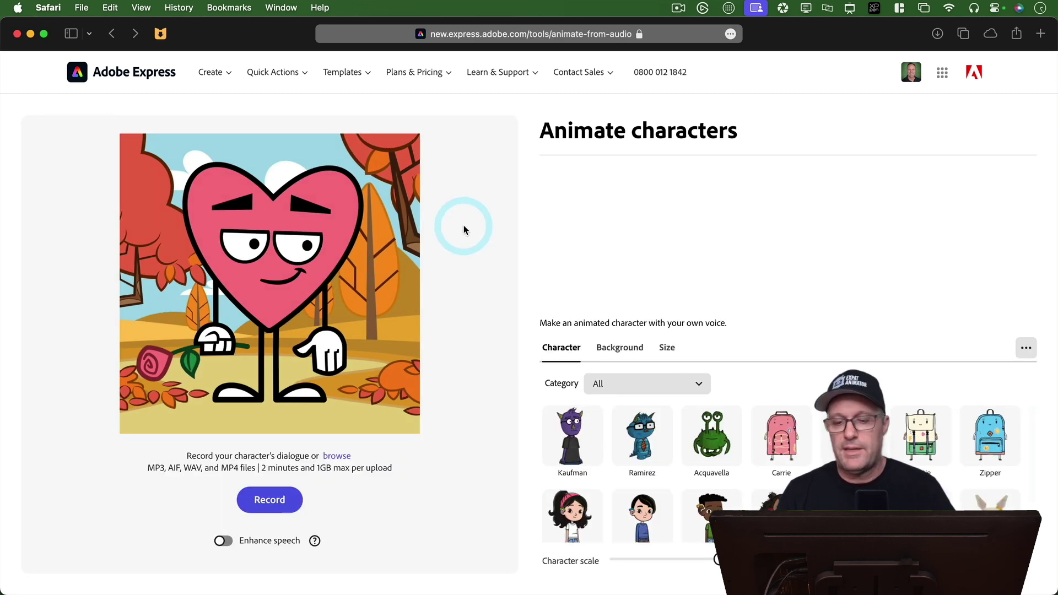